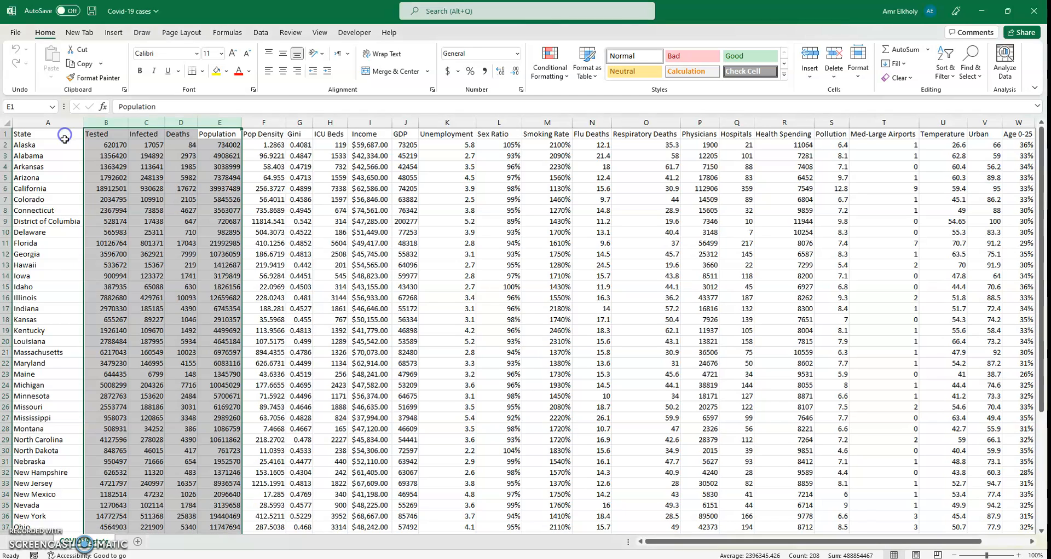
- Review the State, Tested, Infected and Deaths columns of the Covid-19 cases worksheet
{"action": "left_click", "coordinate": [61, 136]}
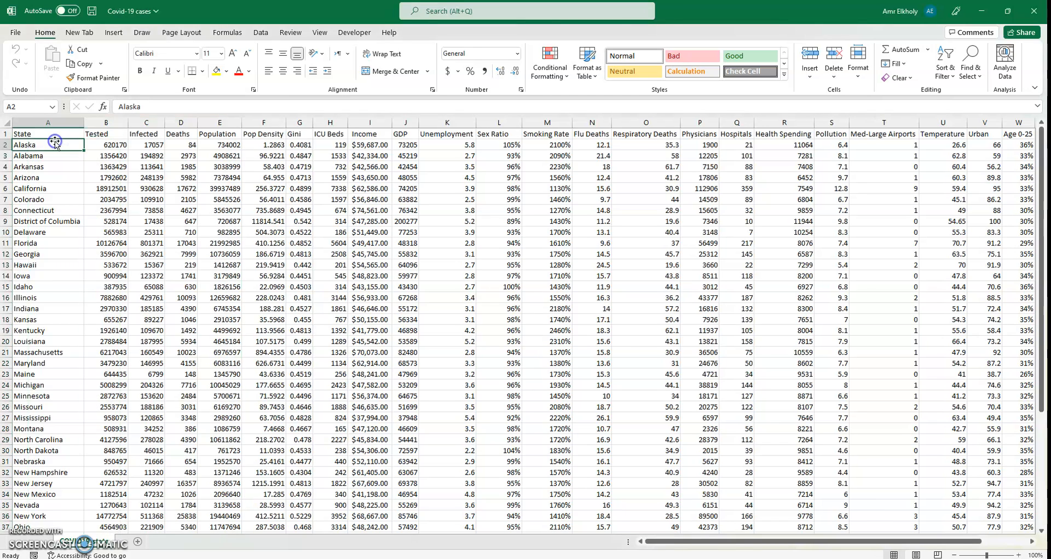
{"action": "left_click", "coordinate": [115, 135]}
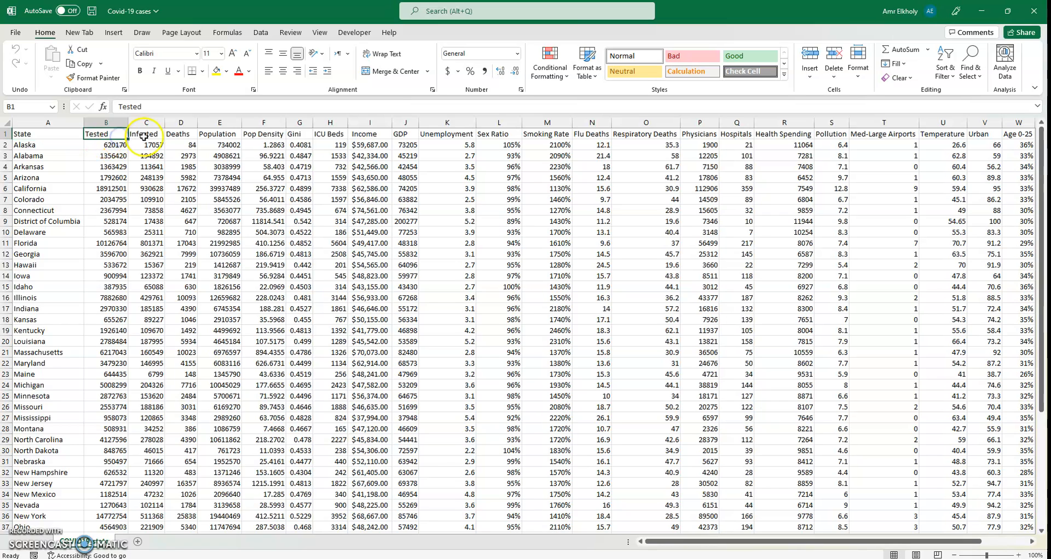
{"action": "left_click", "coordinate": [147, 135]}
{"action": "left_click", "coordinate": [186, 136]}
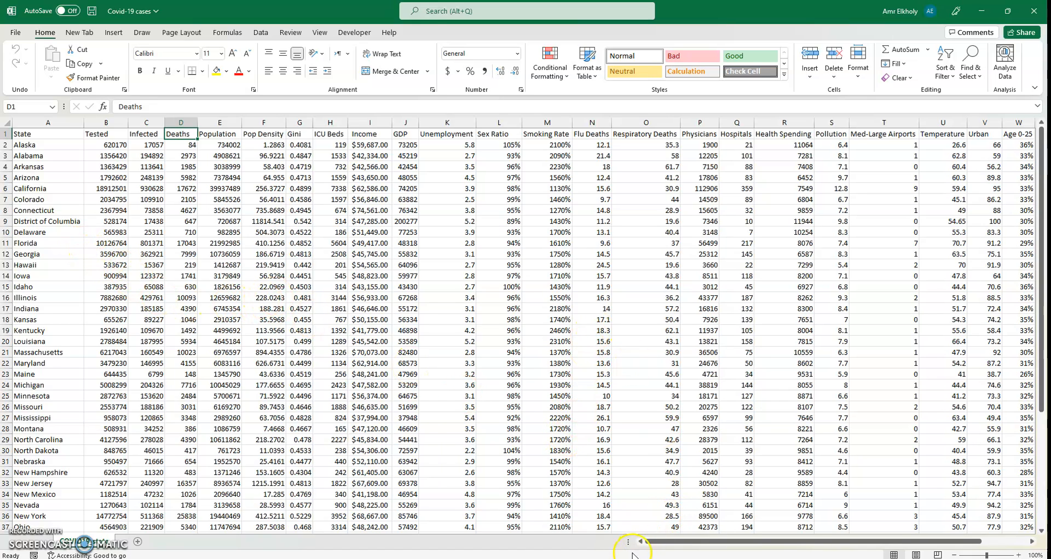
- Switch to the blank Power BI Desktop report and load the COVID19_state table from the Covid-19 cases Excel workbook
{"action": "mouse_move", "coordinate": [619, 558]}
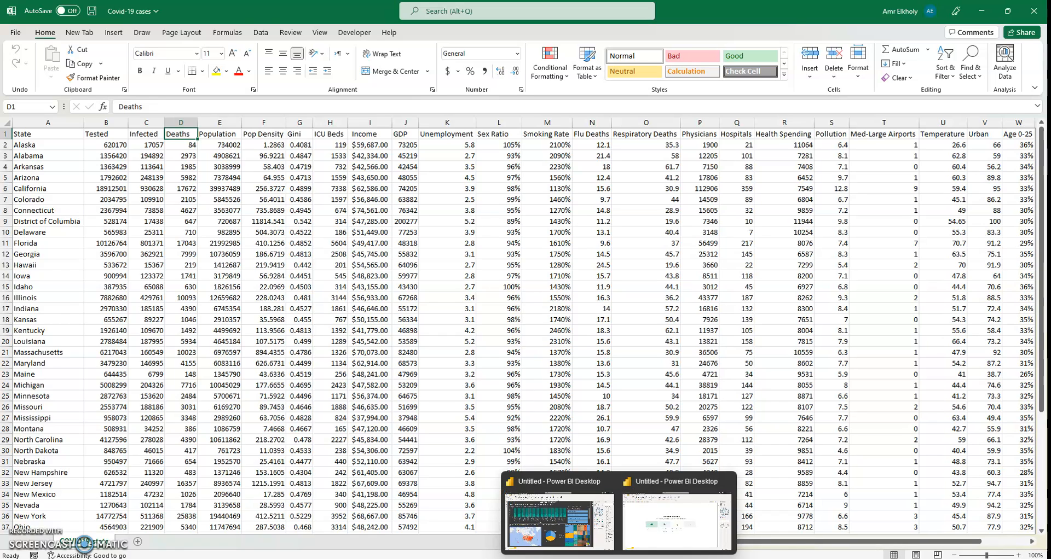
{"action": "left_click", "coordinate": [634, 517]}
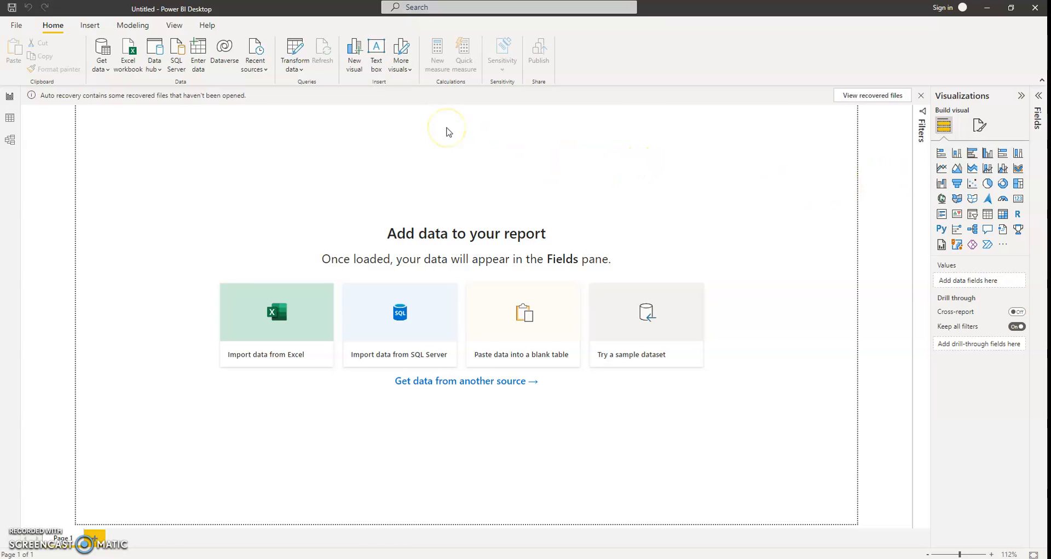
{"action": "left_click", "coordinate": [268, 335]}
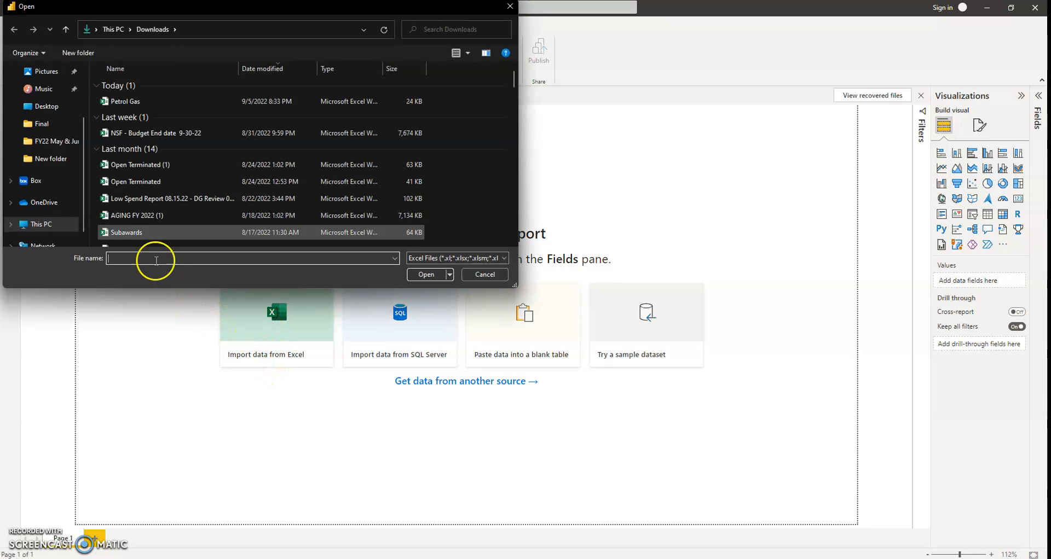
{"action": "scroll", "coordinate": [71, 137], "scroll_direction": "up", "scroll_amount": 3}
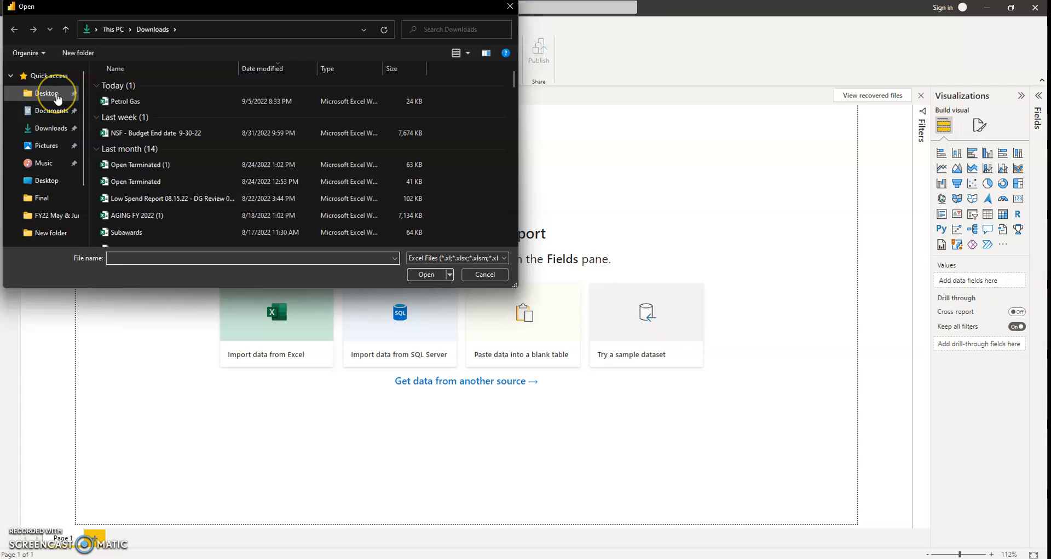
{"action": "left_click", "coordinate": [59, 98]}
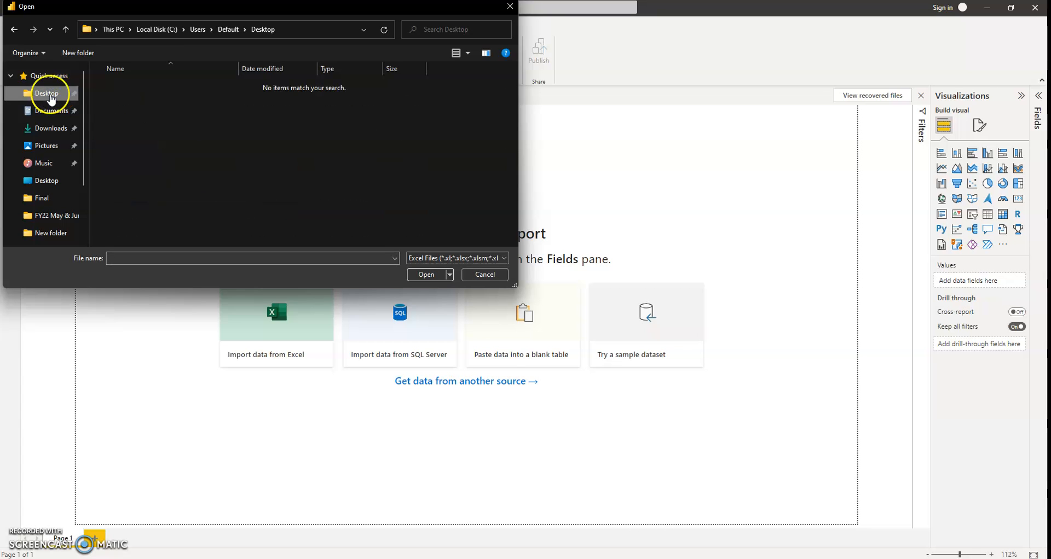
{"action": "left_click", "coordinate": [29, 82]}
{"action": "scroll", "coordinate": [146, 230], "scroll_direction": "down", "scroll_amount": 2}
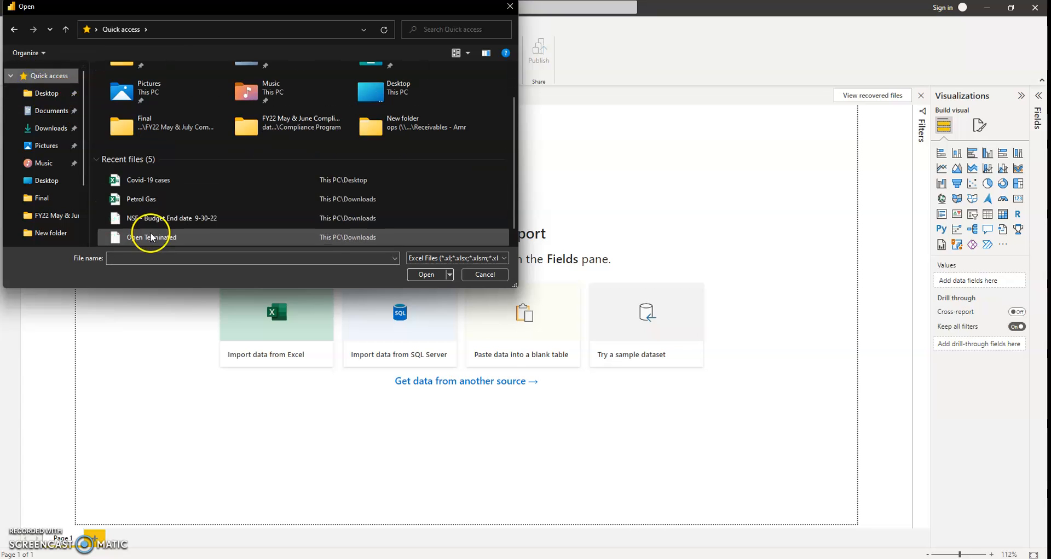
{"action": "double_click", "coordinate": [136, 184]}
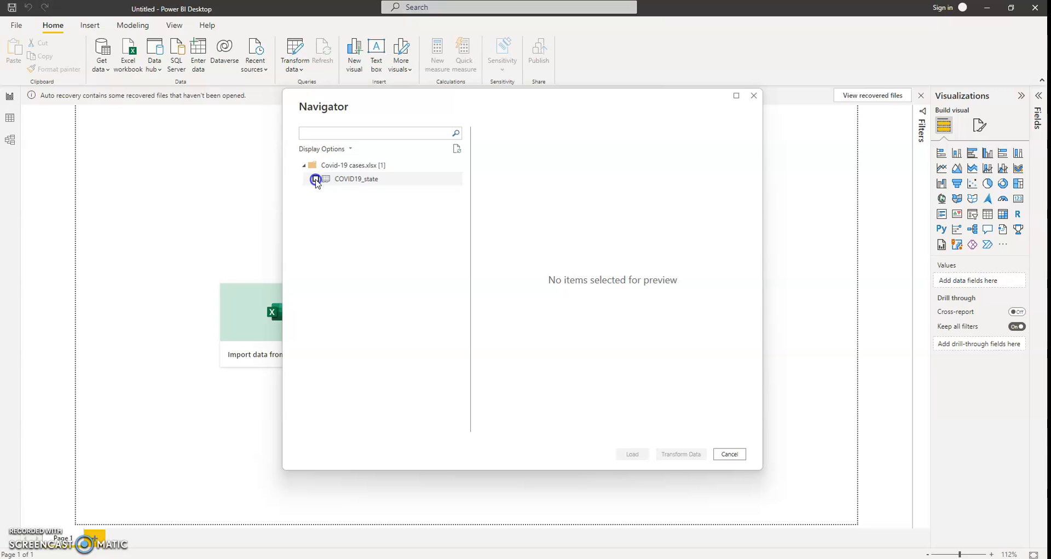
{"action": "left_click", "coordinate": [315, 180]}
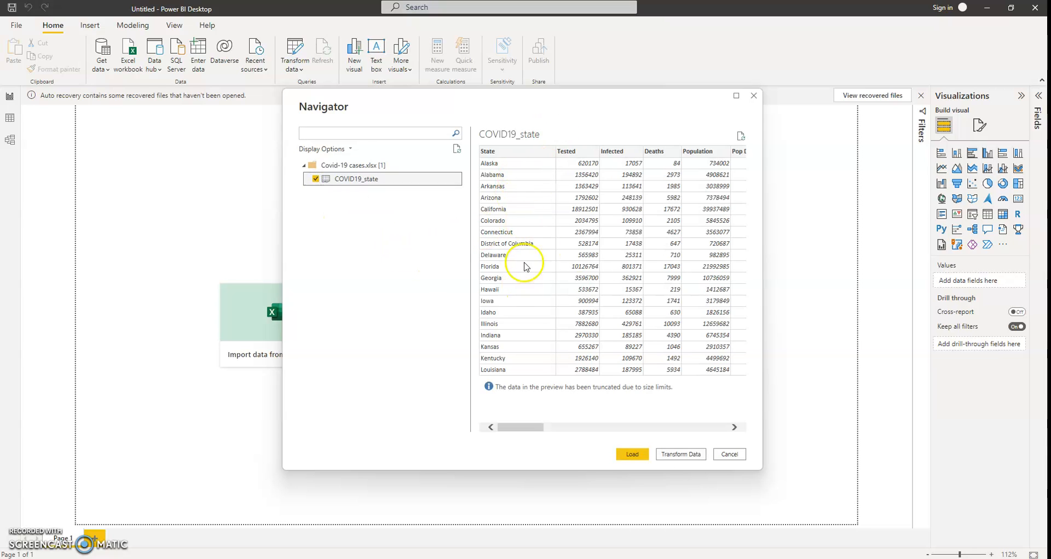
{"action": "left_click", "coordinate": [631, 455]}
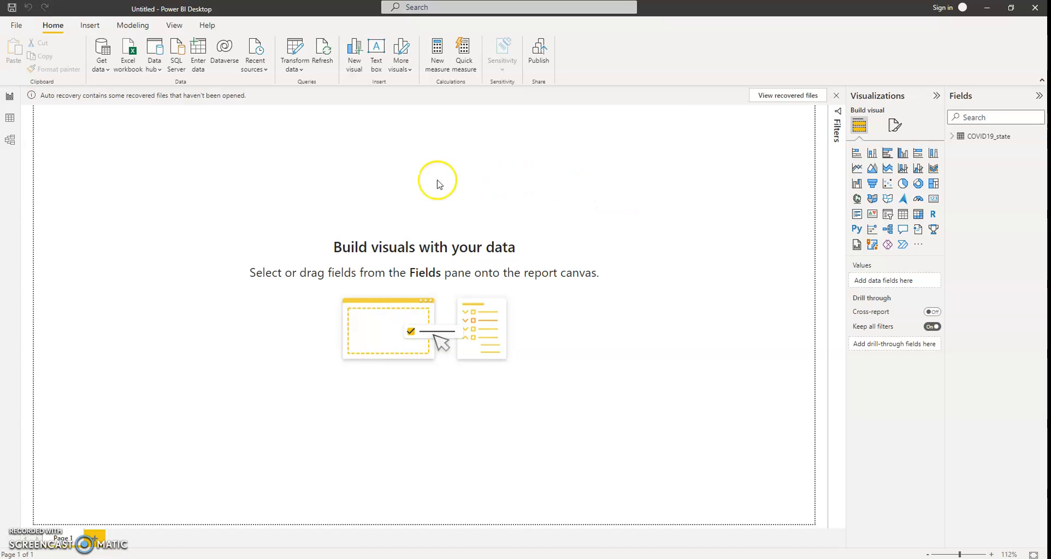
- Apply the built-in theme with the dark grey background to the report and expand the COVID19_state table's fields
{"action": "left_click", "coordinate": [174, 32]}
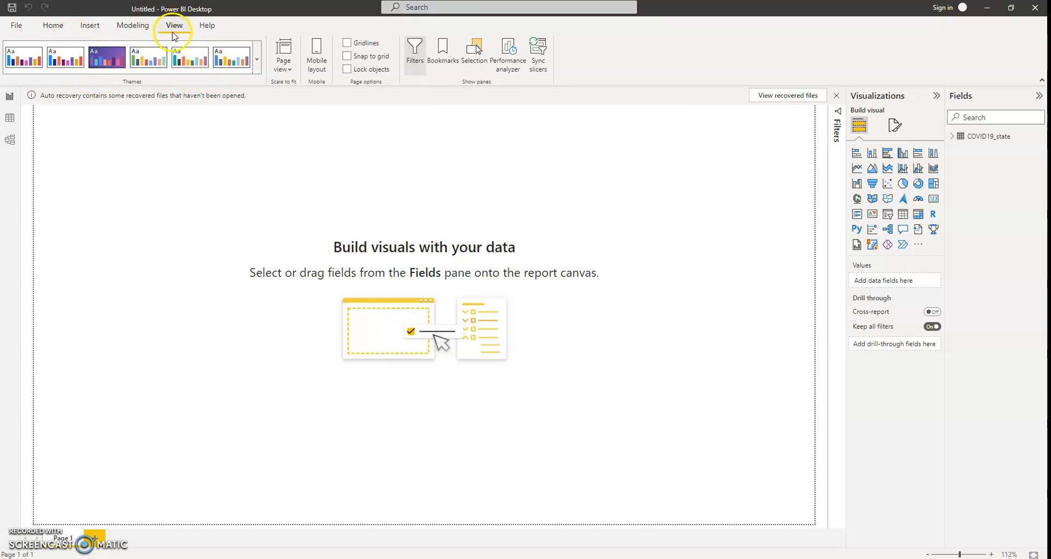
{"action": "left_click", "coordinate": [256, 68]}
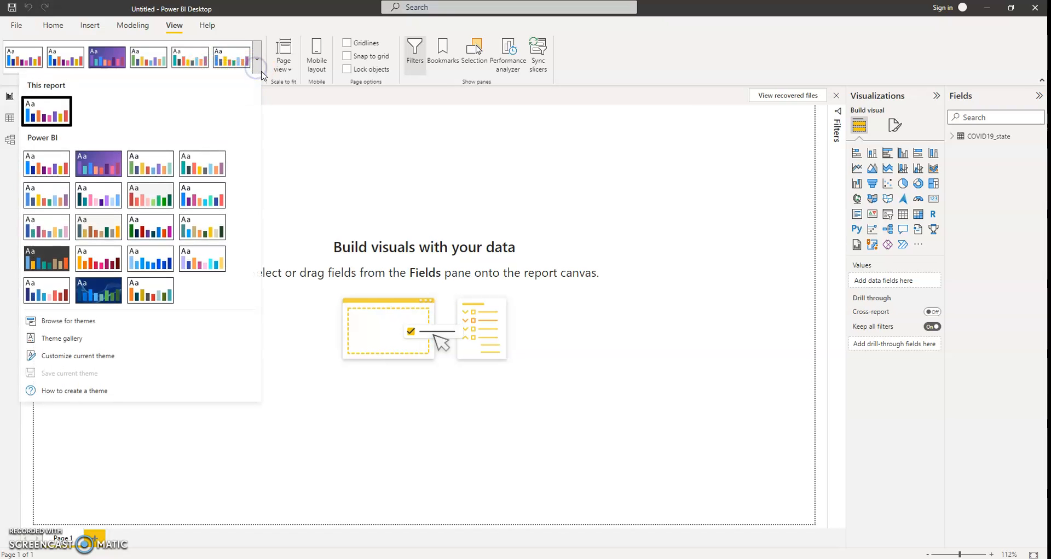
{"action": "left_click", "coordinate": [52, 260]}
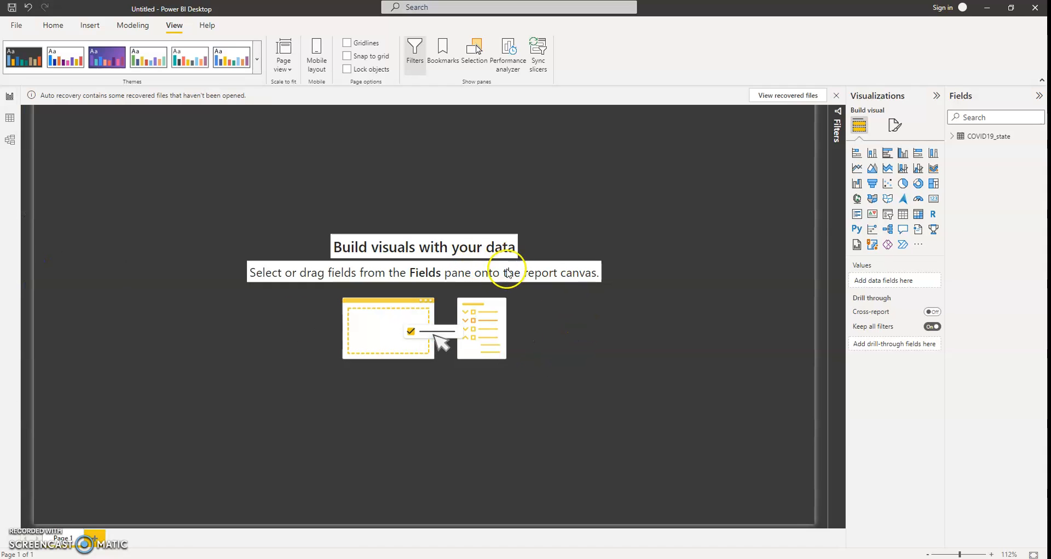
{"action": "left_click", "coordinate": [951, 138]}
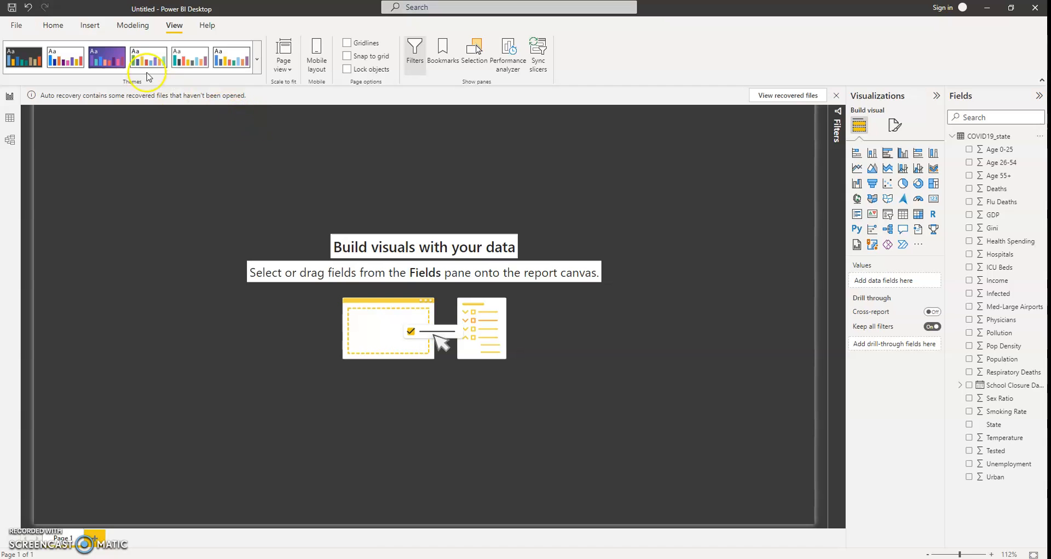
- Insert a text box reading "Covid-19 Cases" on the report page and dismiss the recovered-files notice
{"action": "left_click", "coordinate": [88, 25]}
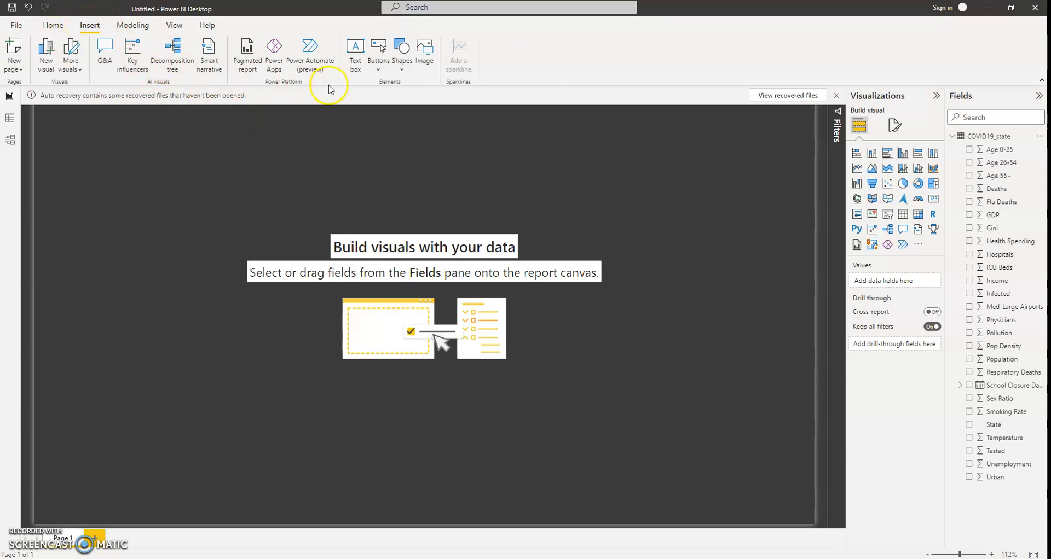
{"action": "left_click", "coordinate": [354, 61]}
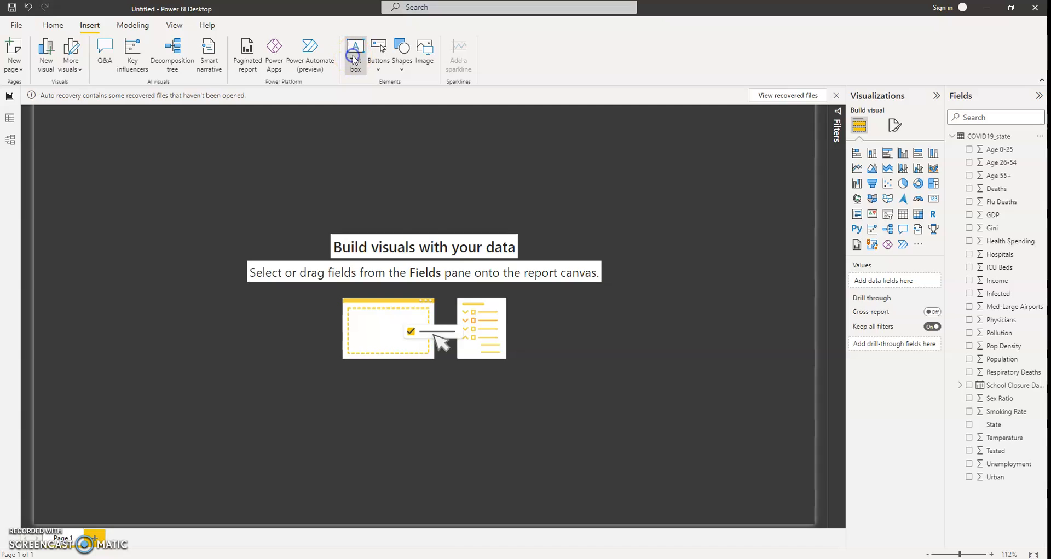
{"action": "left_click", "coordinate": [132, 165]}
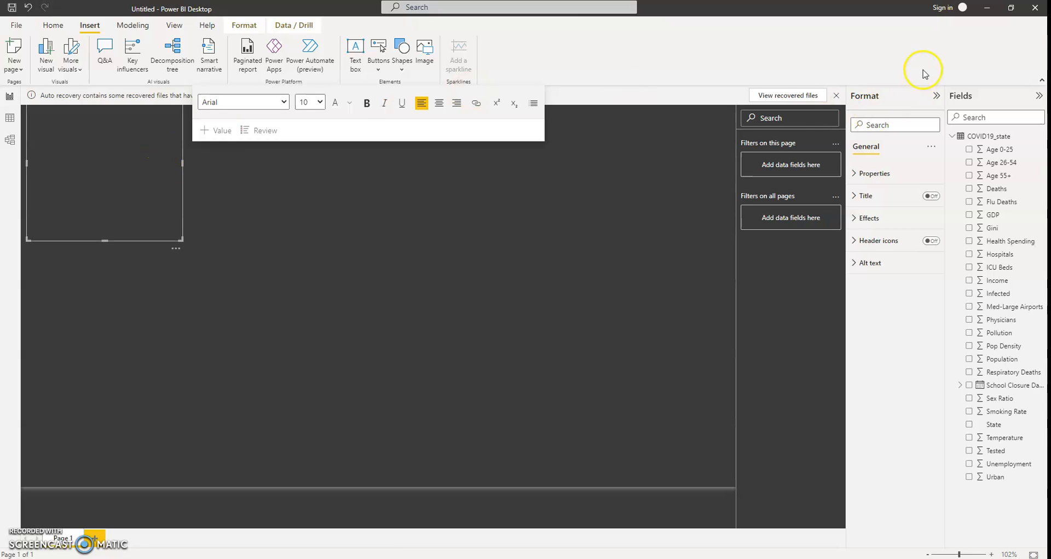
{"action": "left_click", "coordinate": [838, 96]}
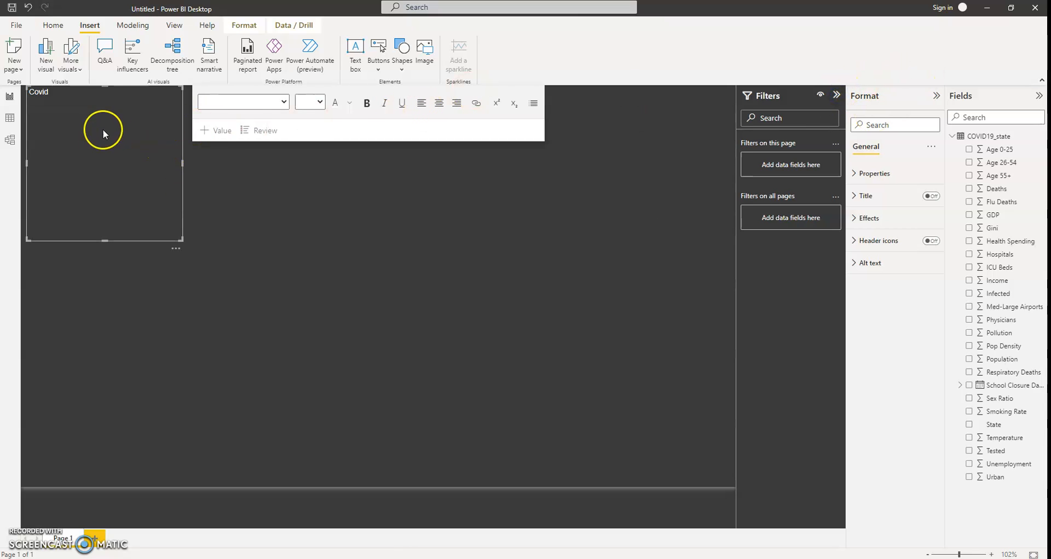
{"action": "left_click", "coordinate": [406, 284]}
{"action": "left_click", "coordinate": [583, 316]}
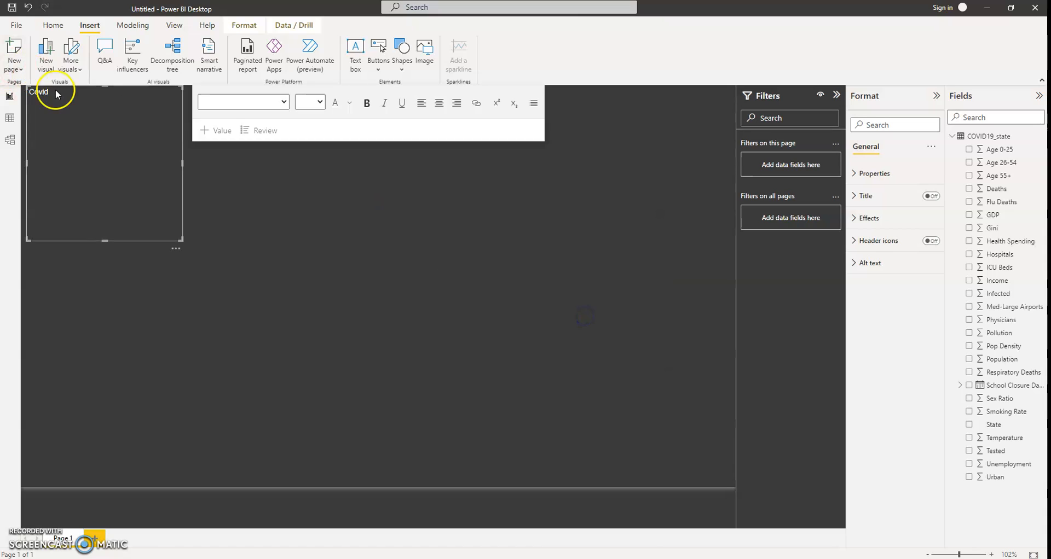
{"action": "type", "text": "-19 Cases"}
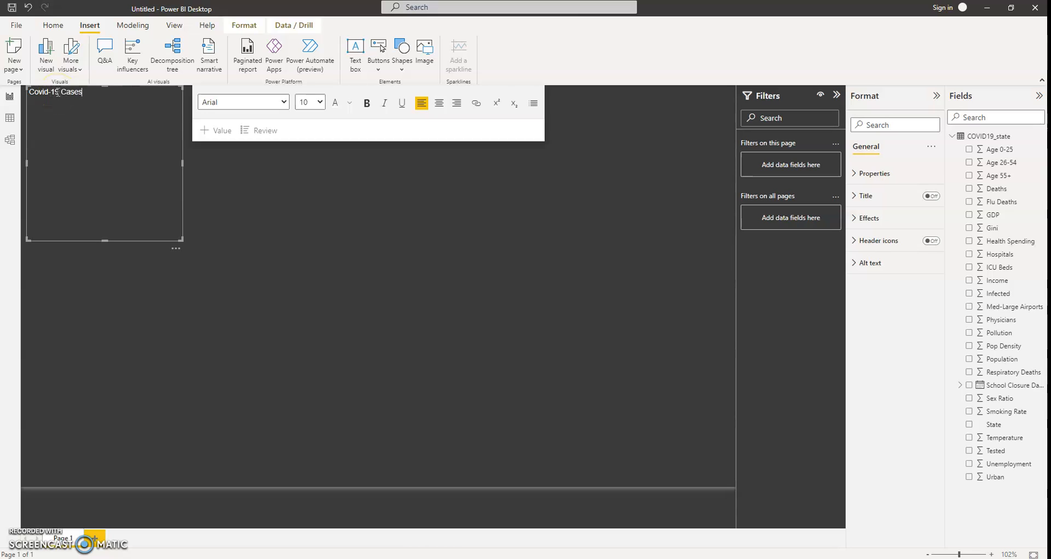
- Make the "Covid-19 Cases" title text bold and set its font size to 20
{"action": "left_click_drag", "start_coordinate": [84, 93], "coordinate": [15, 109]}
{"action": "left_click", "coordinate": [367, 103]}
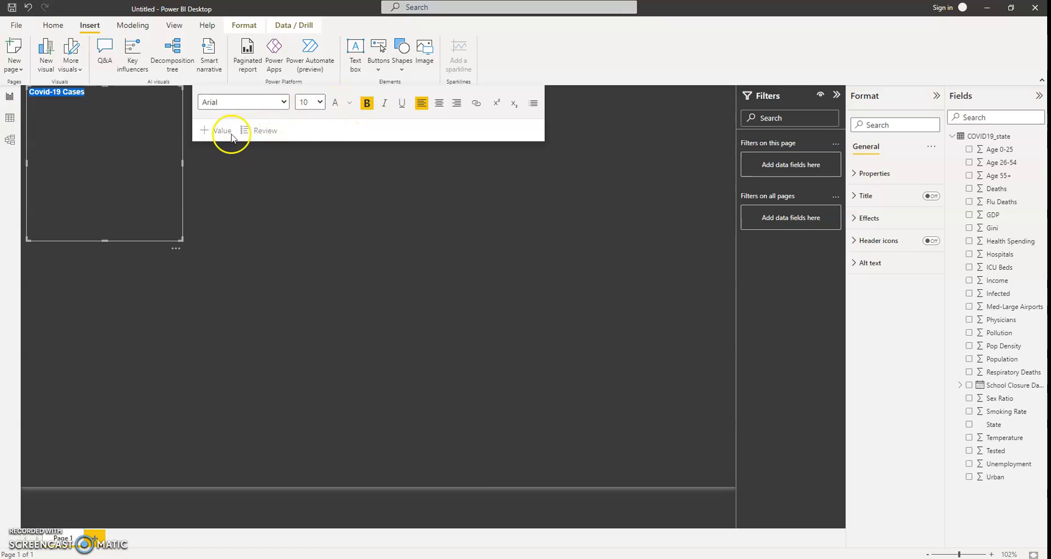
{"action": "left_click", "coordinate": [320, 102]}
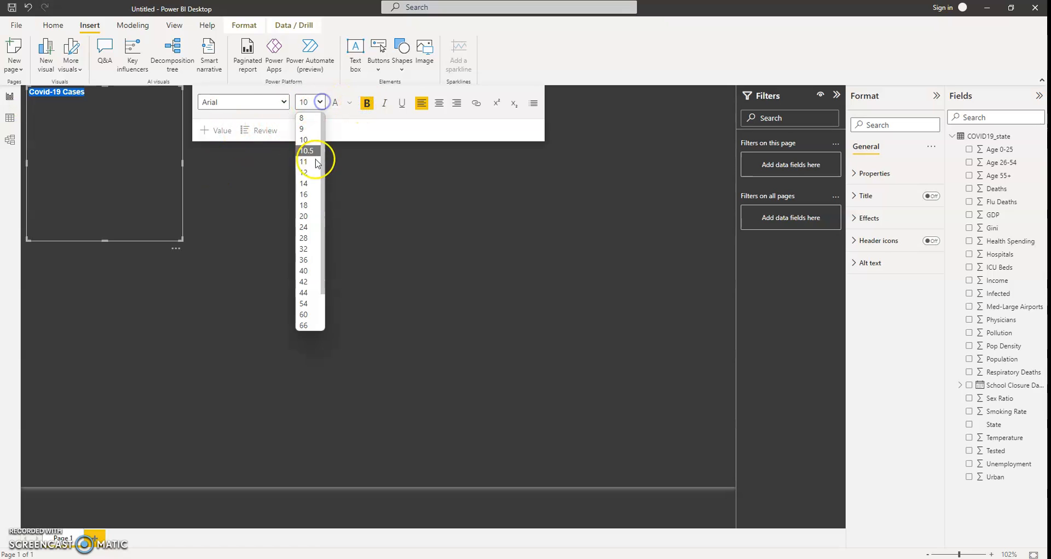
{"action": "left_click", "coordinate": [308, 213]}
{"action": "left_click", "coordinate": [141, 164]}
- Resize the title text box to a short banner spanning the full page width and centre its text
{"action": "left_click_drag", "start_coordinate": [181, 161], "coordinate": [735, 94]}
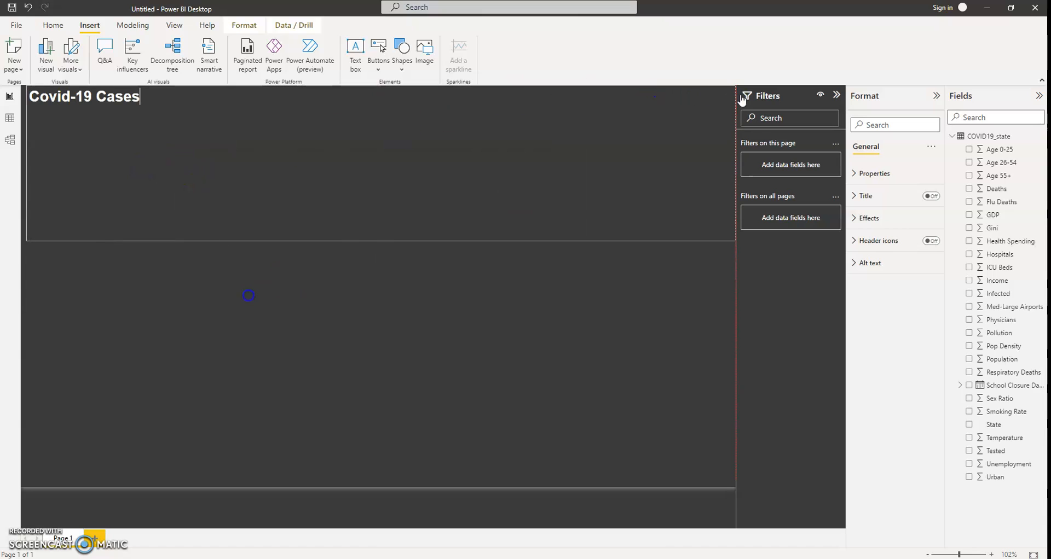
{"action": "left_click_drag", "start_coordinate": [384, 239], "coordinate": [385, 133]}
{"action": "left_click", "coordinate": [272, 157]}
{"action": "left_click", "coordinate": [445, 196]}
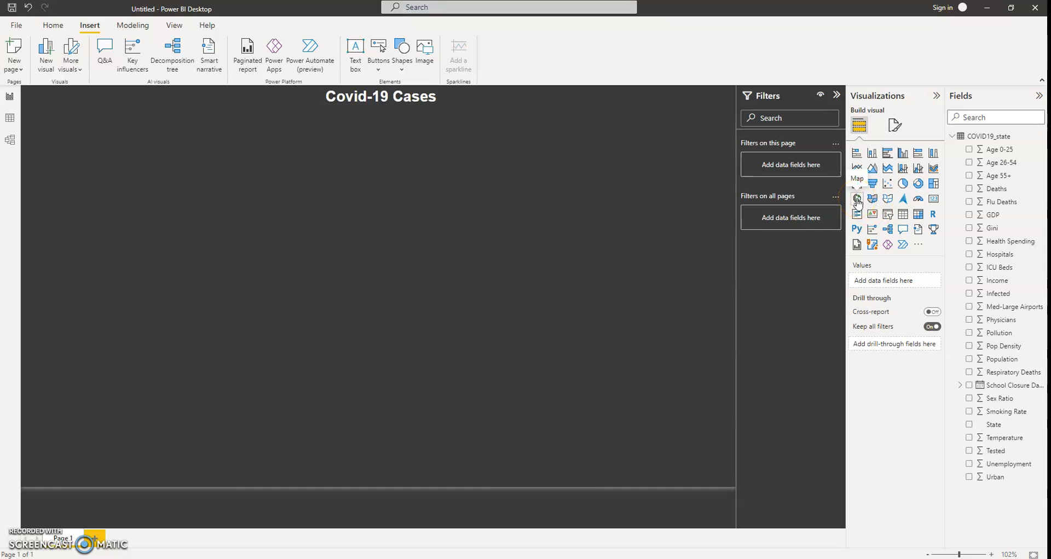
- Add a filled map with State as its location, filling slightly more than half the page width in the page's lower-left area
{"action": "left_click", "coordinate": [870, 201]}
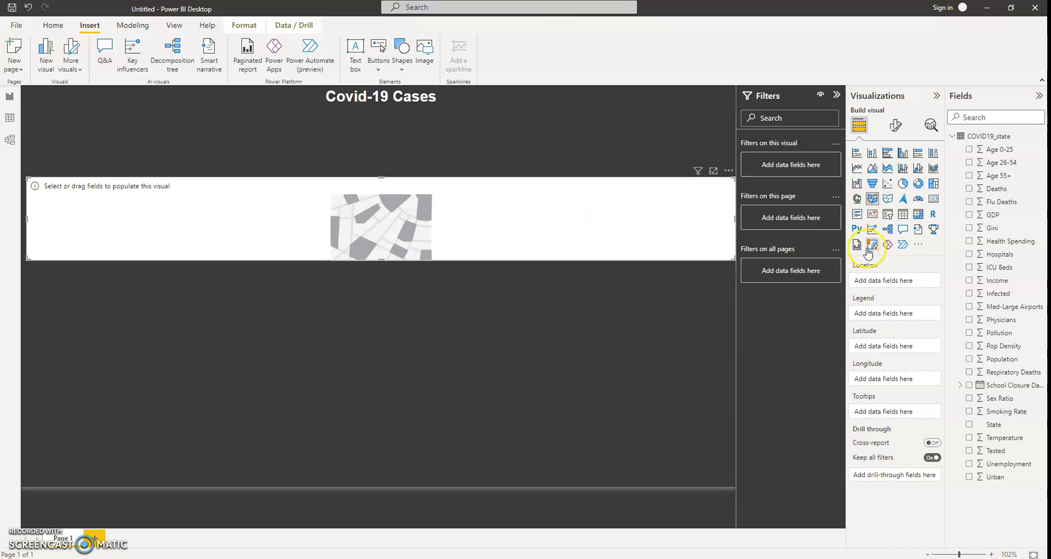
{"action": "left_click_drag", "start_coordinate": [734, 260], "coordinate": [380, 509]}
{"action": "left_click_drag", "start_coordinate": [205, 177], "coordinate": [189, 253]}
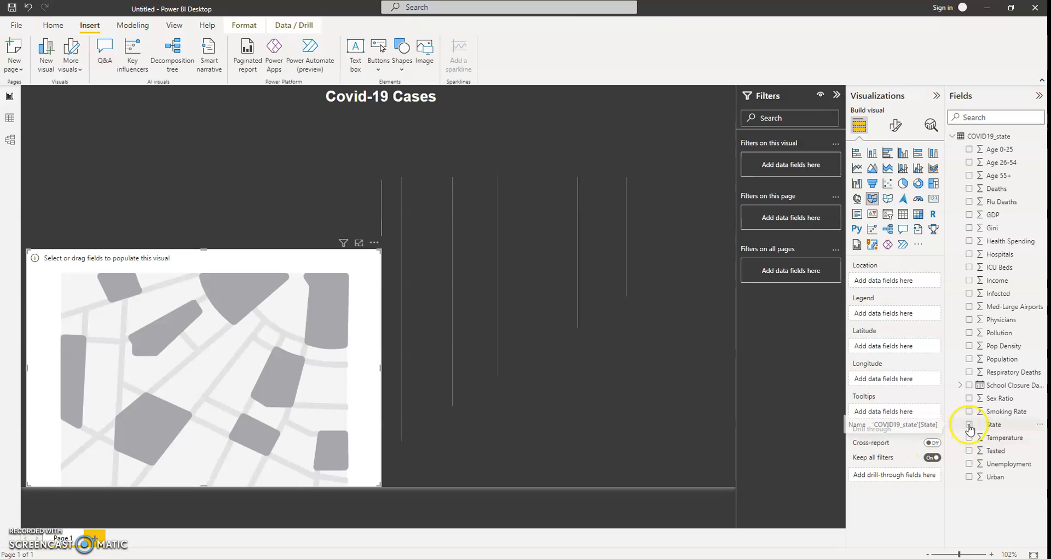
{"action": "left_click", "coordinate": [969, 425]}
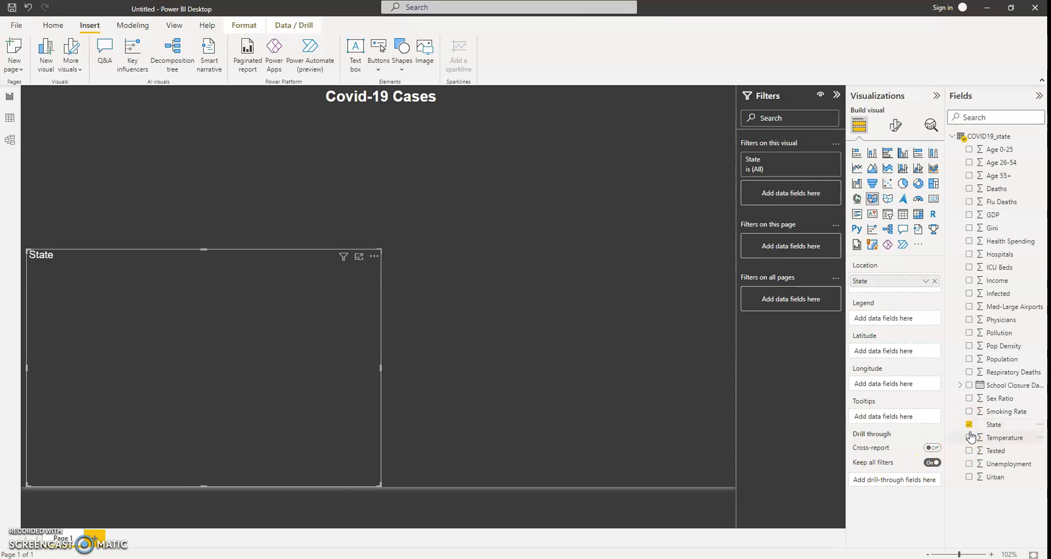
{"action": "left_click_drag", "start_coordinate": [381, 368], "coordinate": [403, 367]}
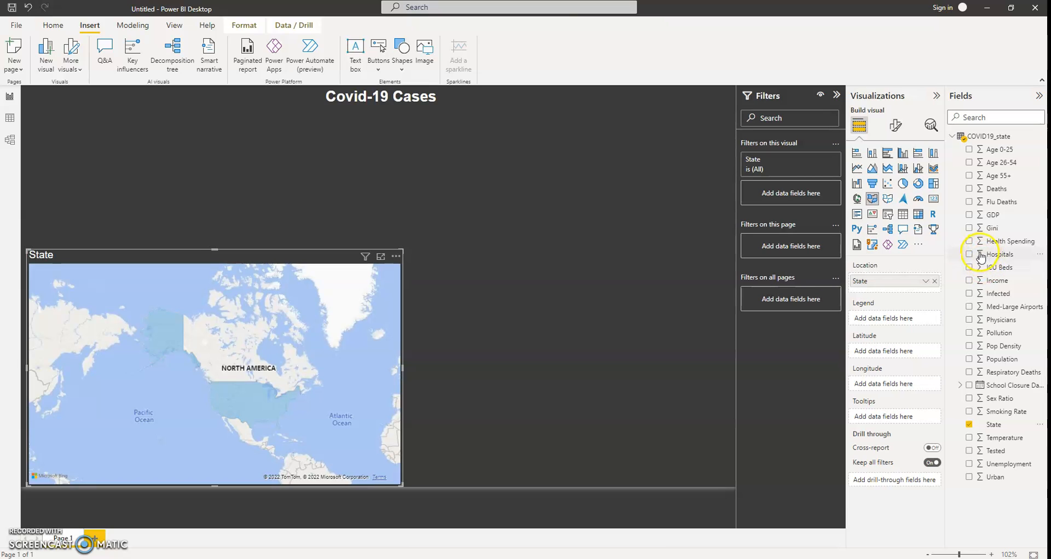
- Add the Health Spending, Hospitals and Physicians fields to the filled map's tooltips
{"action": "left_click", "coordinate": [968, 243]}
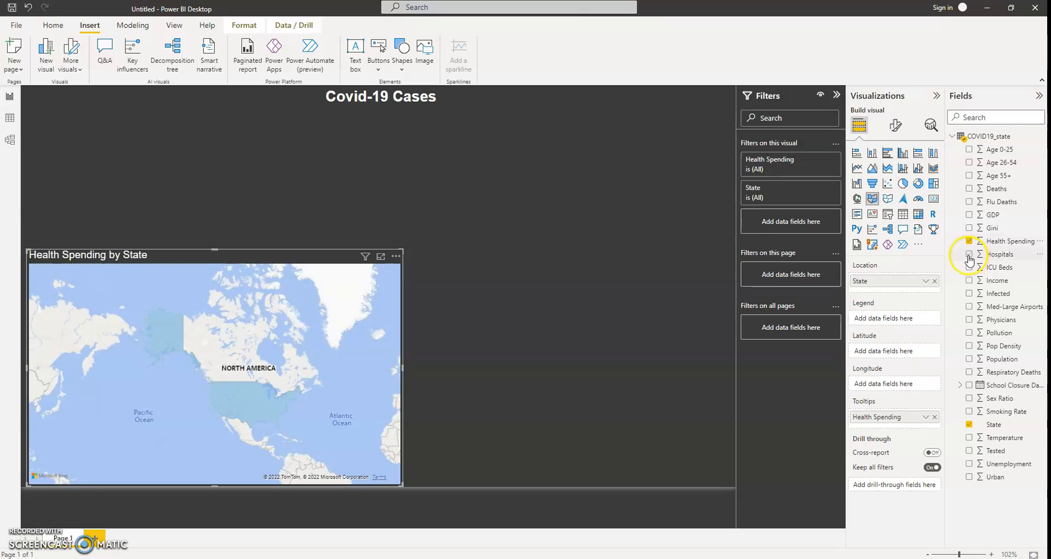
{"action": "left_click", "coordinate": [968, 256]}
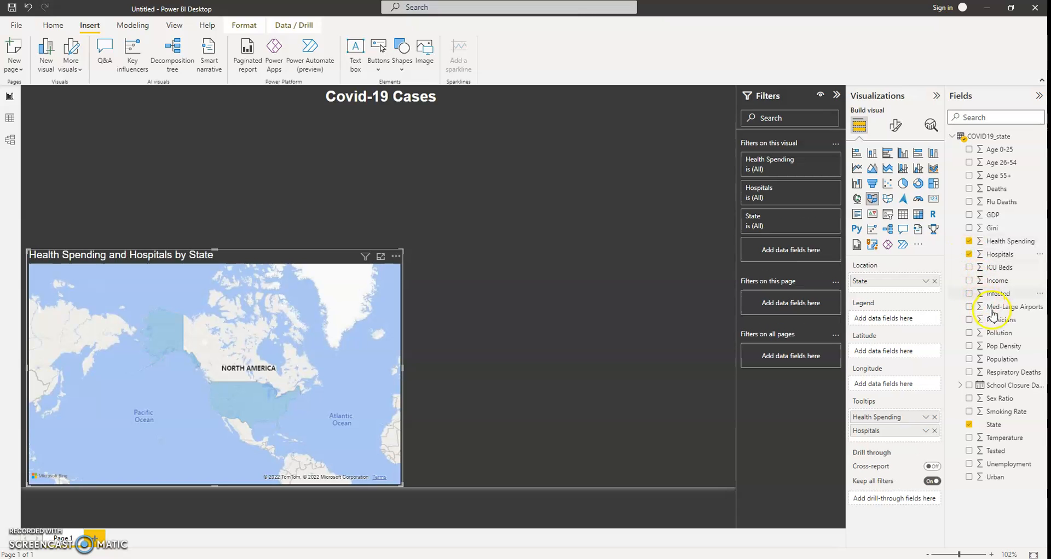
{"action": "left_click", "coordinate": [969, 320]}
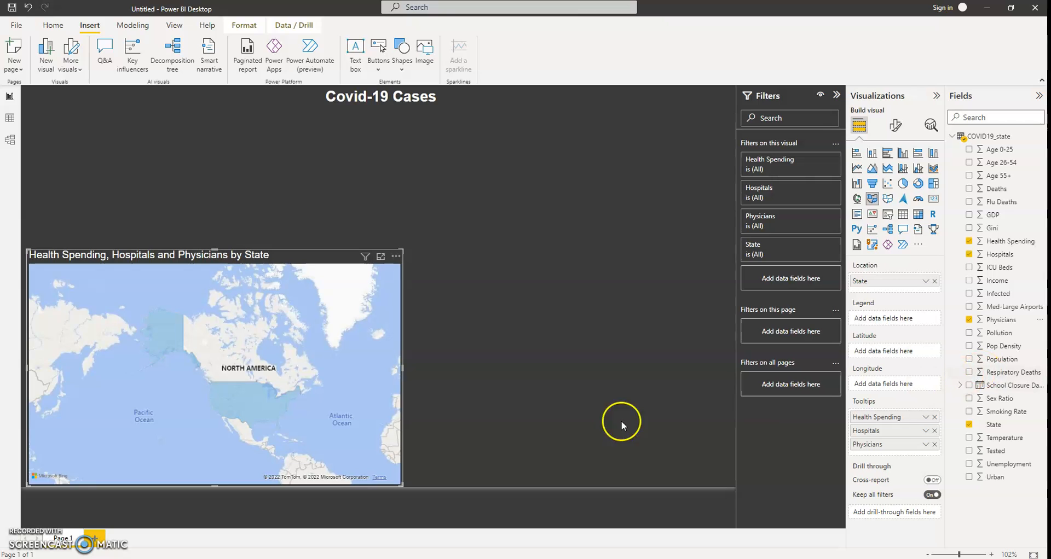
- Convert the filled map into a bubble Map visual
{"action": "scroll", "coordinate": [274, 428], "scroll_direction": "up", "scroll_amount": 1}
{"action": "scroll", "coordinate": [274, 429], "scroll_direction": "up", "scroll_amount": 2}
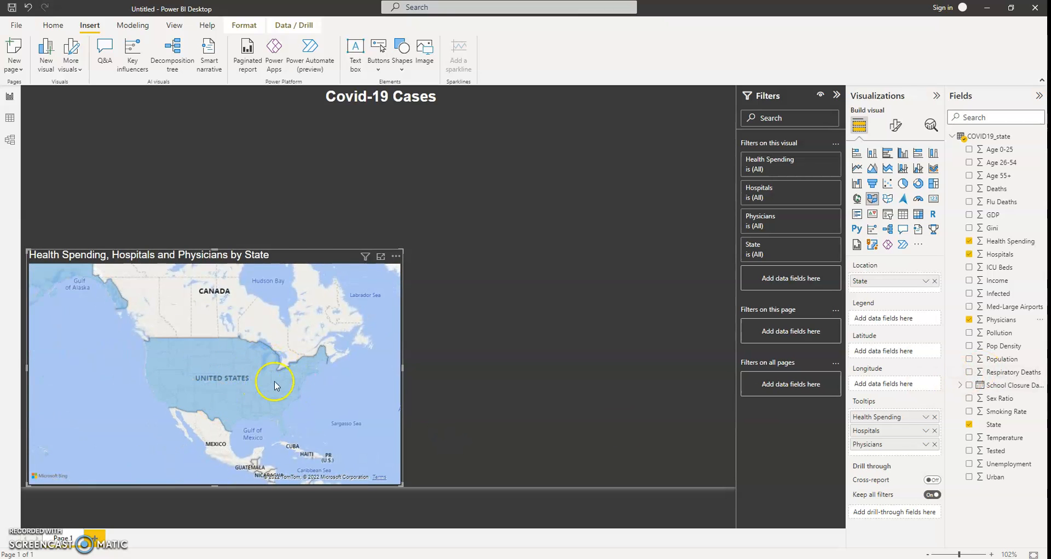
{"action": "left_click", "coordinate": [857, 202]}
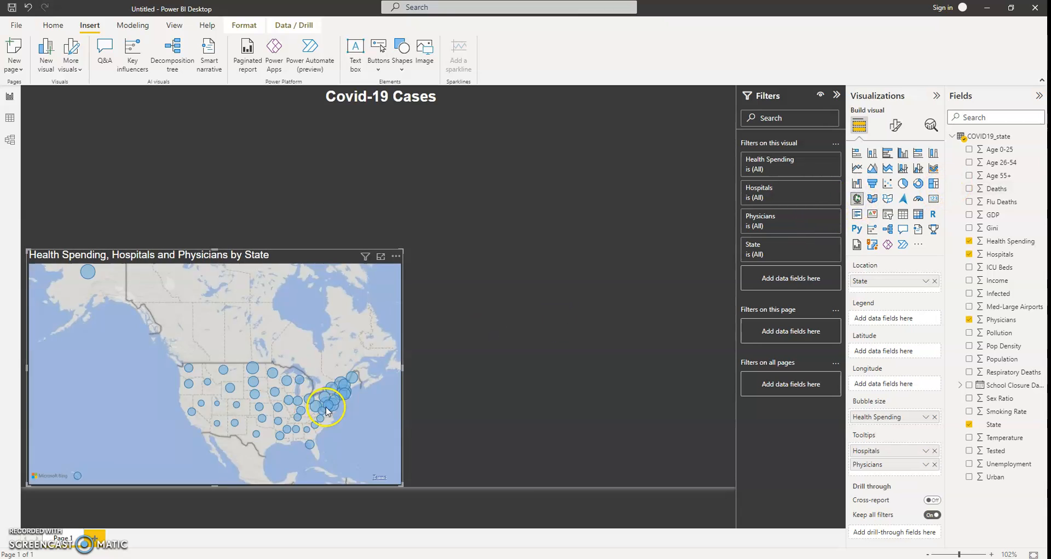
- Examine the state bubbles on the map around the eastern United States, including the tooltip details for Connecticut
{"action": "scroll", "coordinate": [333, 396], "scroll_direction": "up", "scroll_amount": 5}
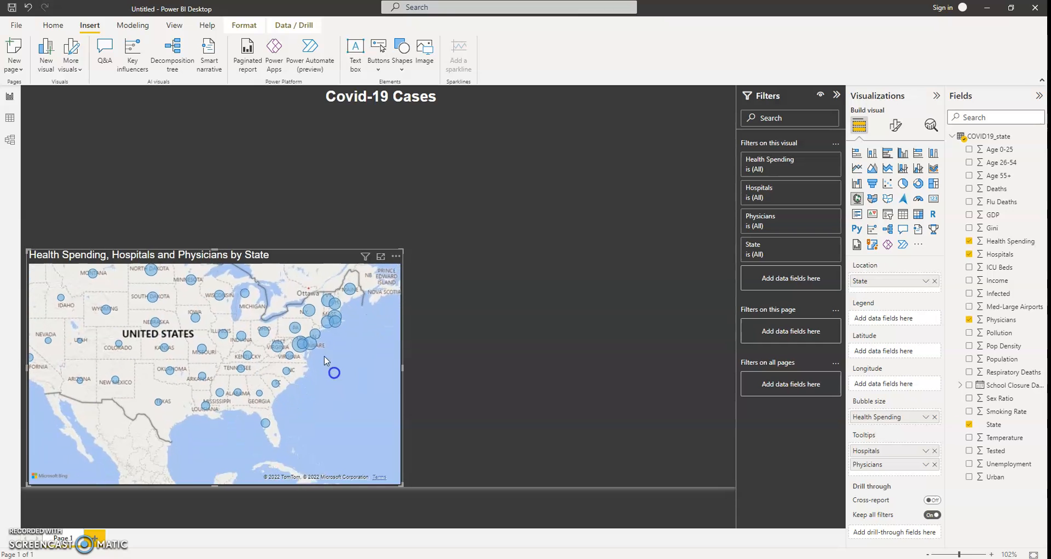
{"action": "scroll", "coordinate": [285, 355], "scroll_direction": "down", "scroll_amount": 3}
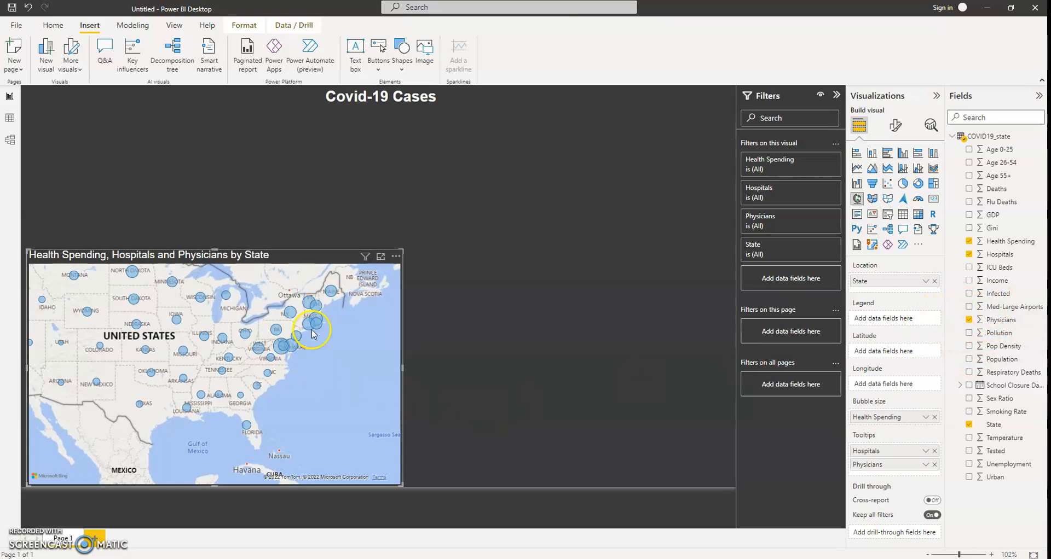
{"action": "mouse_move", "coordinate": [311, 327]}
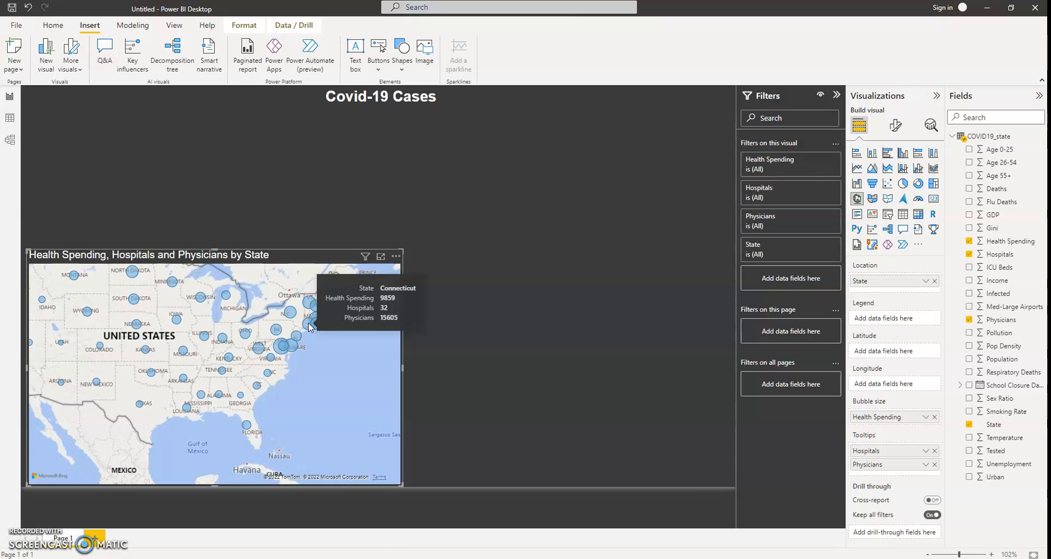
{"action": "left_click", "coordinate": [409, 383]}
{"action": "left_click", "coordinate": [368, 393]}
{"action": "left_click", "coordinate": [405, 412]}
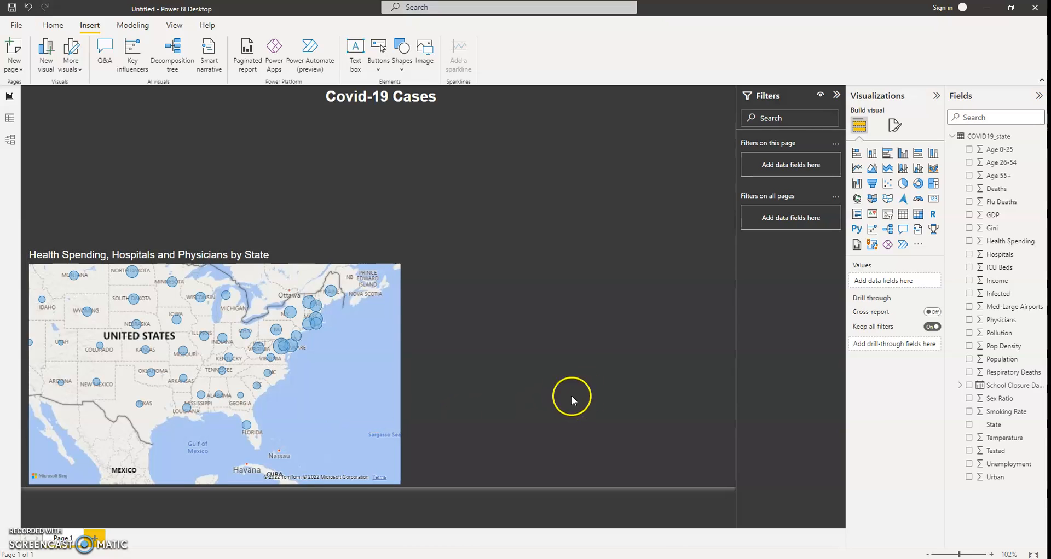
{"action": "left_click", "coordinate": [595, 363]}
- Narrow the map visual to just under half of the page width
{"action": "left_click", "coordinate": [401, 376]}
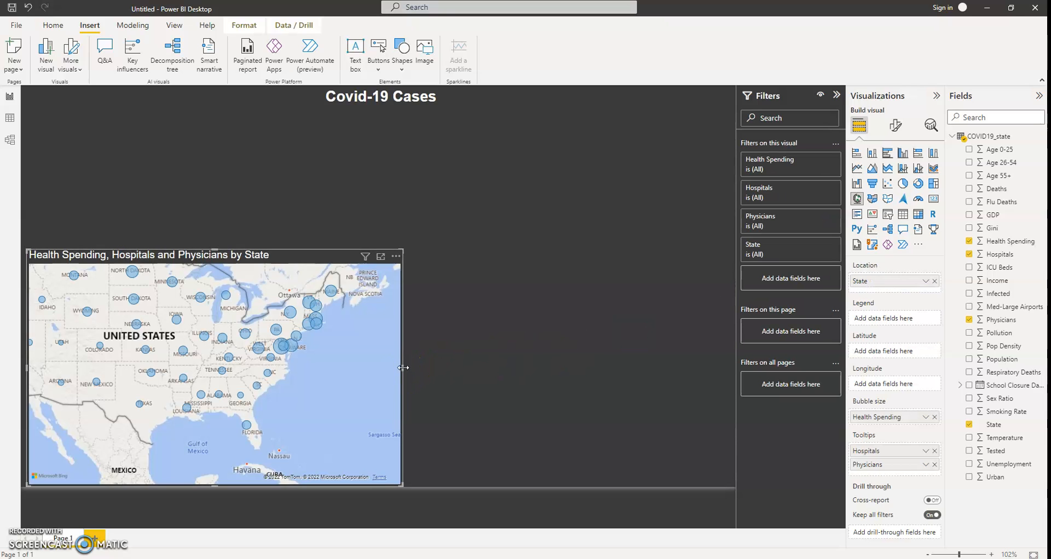
{"action": "left_click_drag", "start_coordinate": [401, 376], "coordinate": [371, 374]}
{"action": "left_click", "coordinate": [471, 362]}
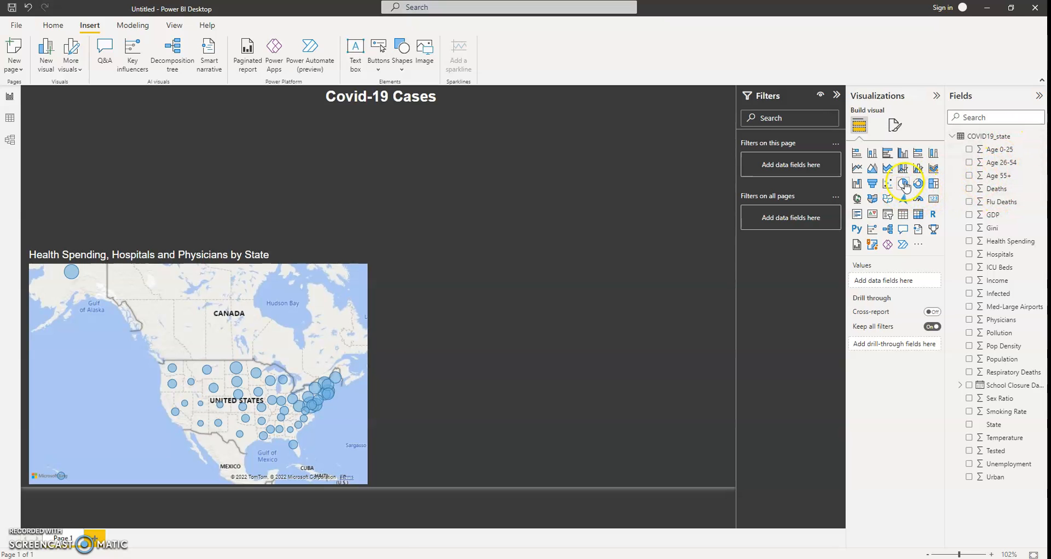
- Add an empty pie chart filling the page's lower-right third and narrow the map to about two fifths of the page width
{"action": "left_click", "coordinate": [903, 184]}
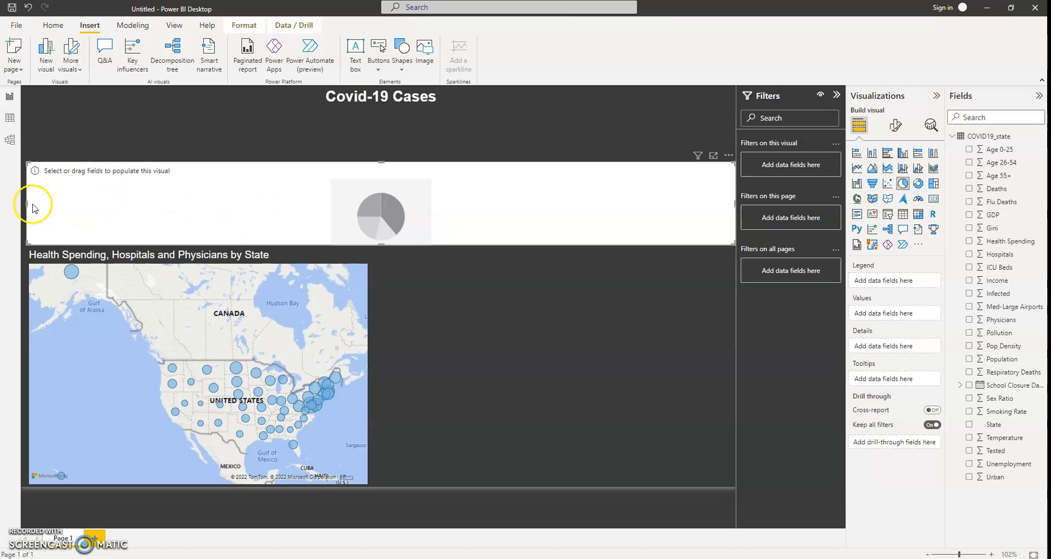
{"action": "left_click_drag", "start_coordinate": [27, 197], "coordinate": [468, 258]}
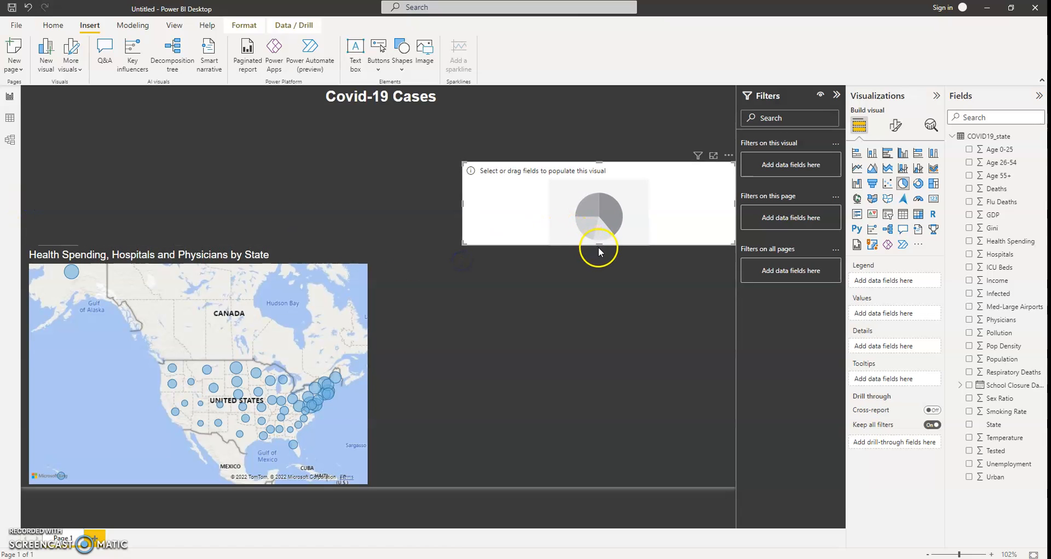
{"action": "left_click_drag", "start_coordinate": [599, 246], "coordinate": [582, 486]}
{"action": "left_click_drag", "start_coordinate": [620, 167], "coordinate": [596, 250]}
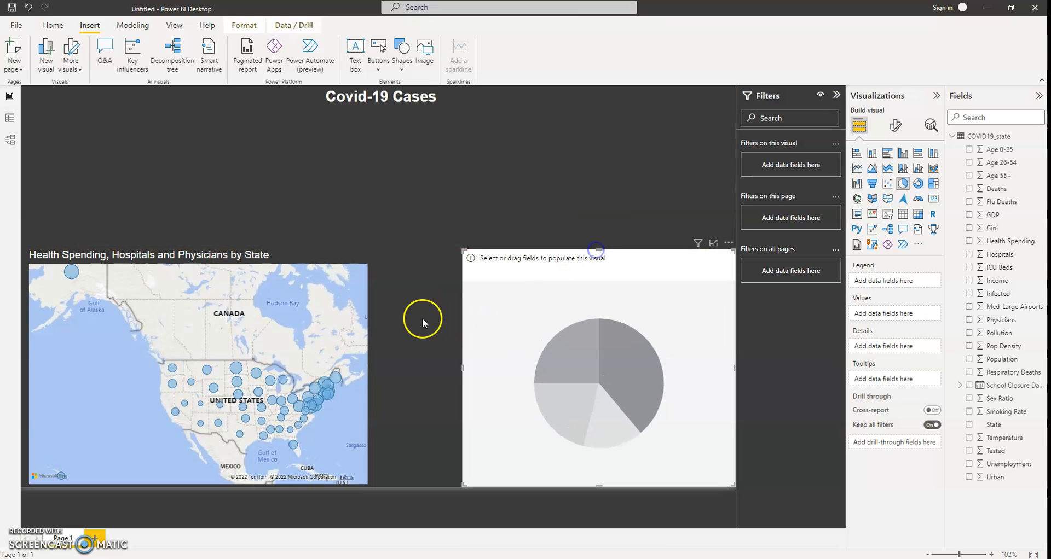
{"action": "left_click_drag", "start_coordinate": [463, 366], "coordinate": [502, 369]}
{"action": "left_click", "coordinate": [369, 373]}
{"action": "left_click_drag", "start_coordinate": [369, 373], "coordinate": [302, 368]}
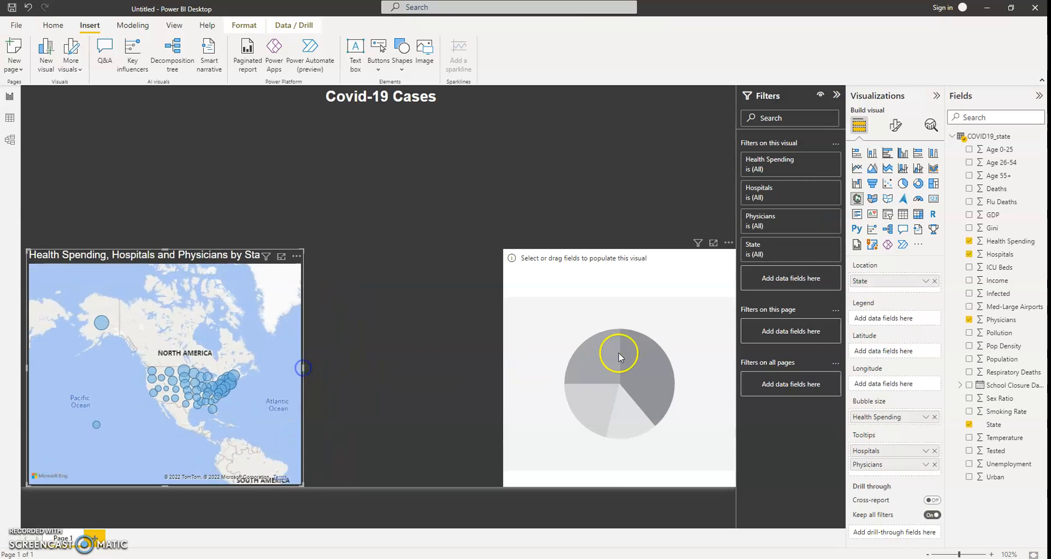
- Add the Age 0-25, Age 26-54 and Age 55+ fields as values of the pie chart
{"action": "left_click", "coordinate": [619, 354]}
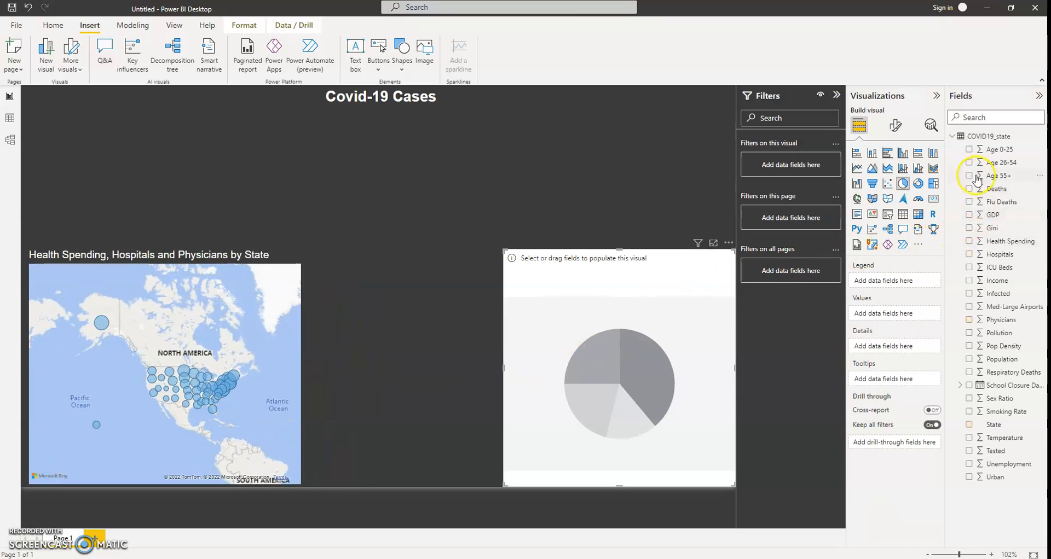
{"action": "left_click", "coordinate": [969, 149]}
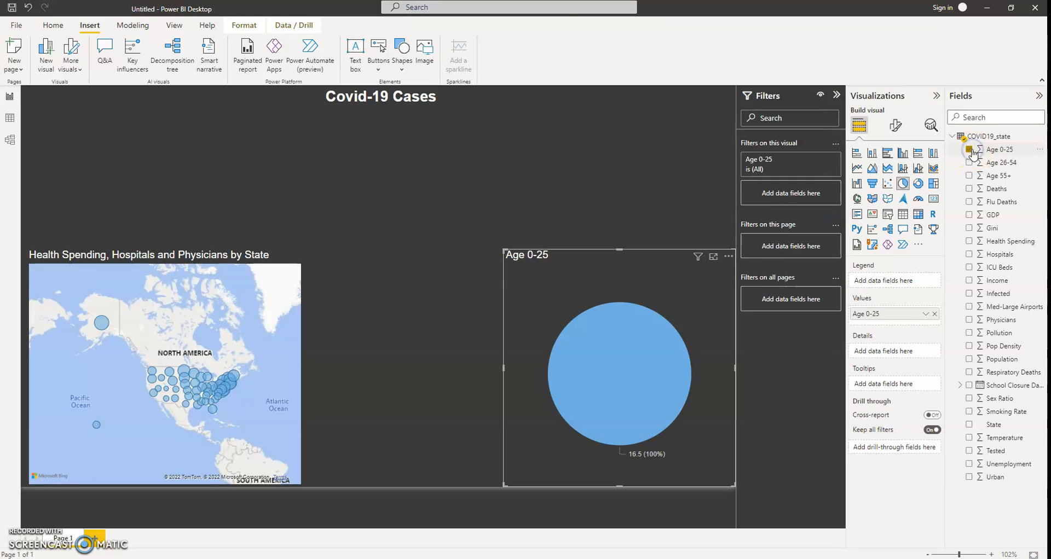
{"action": "left_click", "coordinate": [969, 163]}
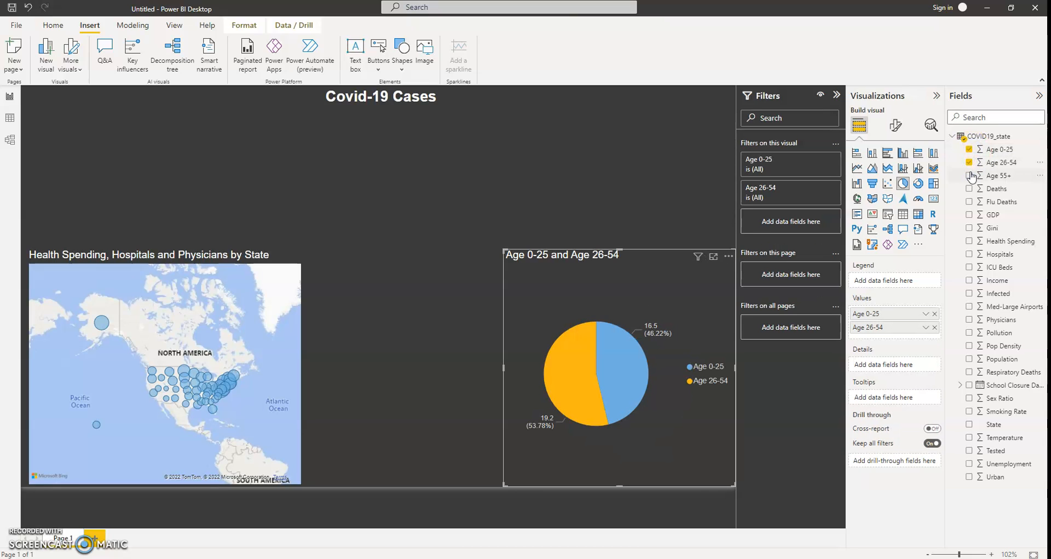
{"action": "left_click", "coordinate": [970, 176]}
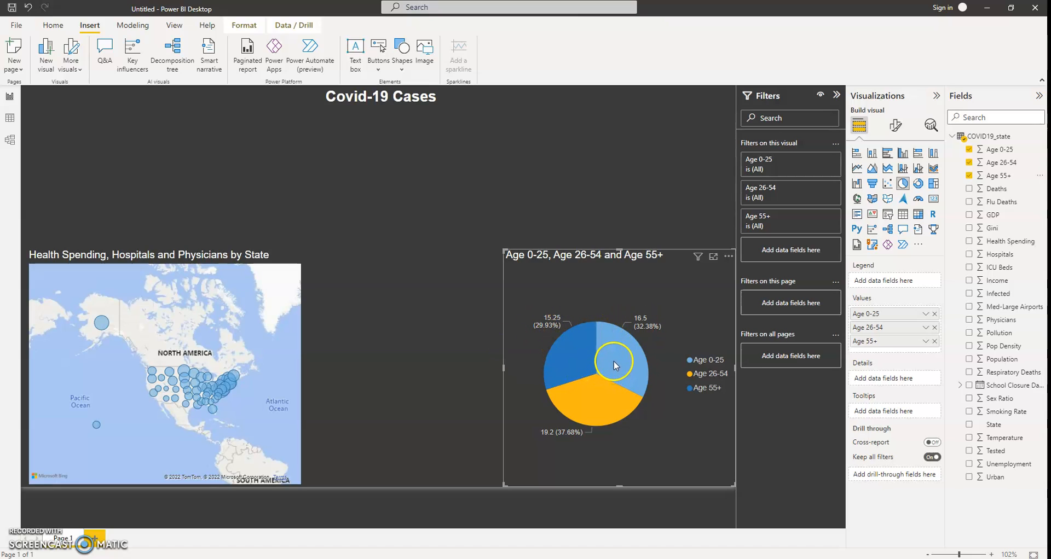
{"action": "mouse_move", "coordinate": [614, 368]}
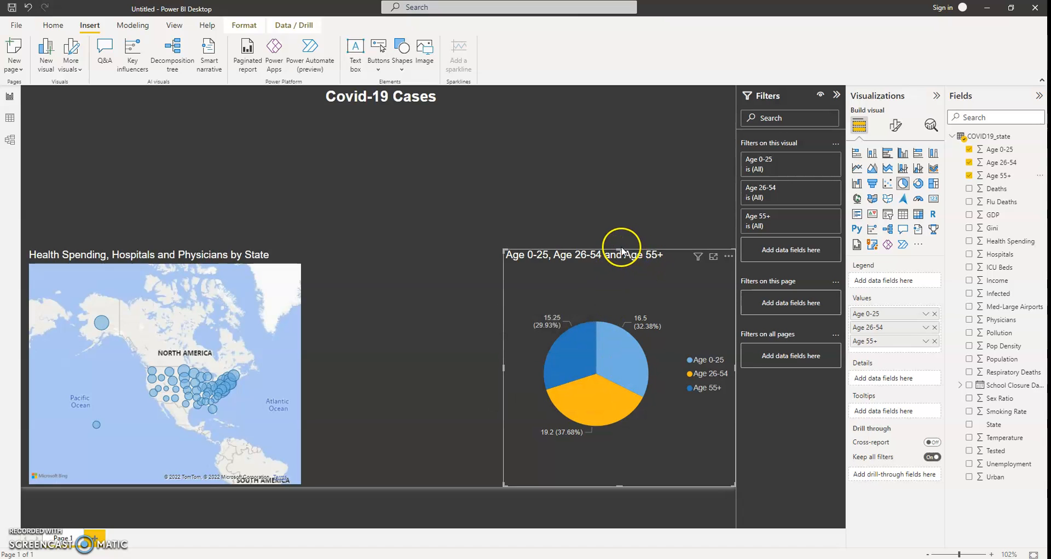
- Shorten the pie chart and the map slightly by lowering their upper edges to the same height
{"action": "left_click_drag", "start_coordinate": [619, 251], "coordinate": [619, 266]}
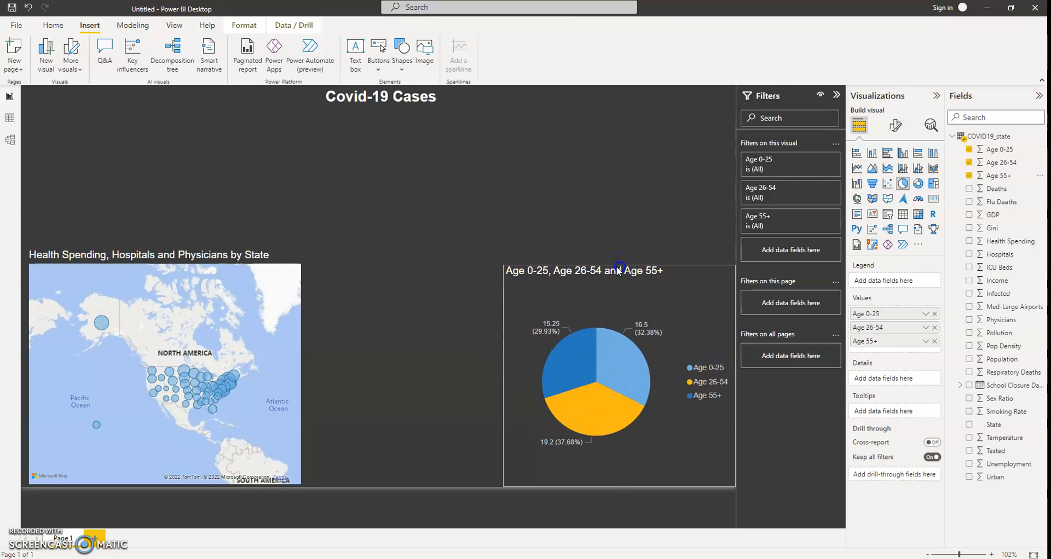
{"action": "left_click", "coordinate": [168, 255]}
{"action": "left_click_drag", "start_coordinate": [167, 250], "coordinate": [166, 265]}
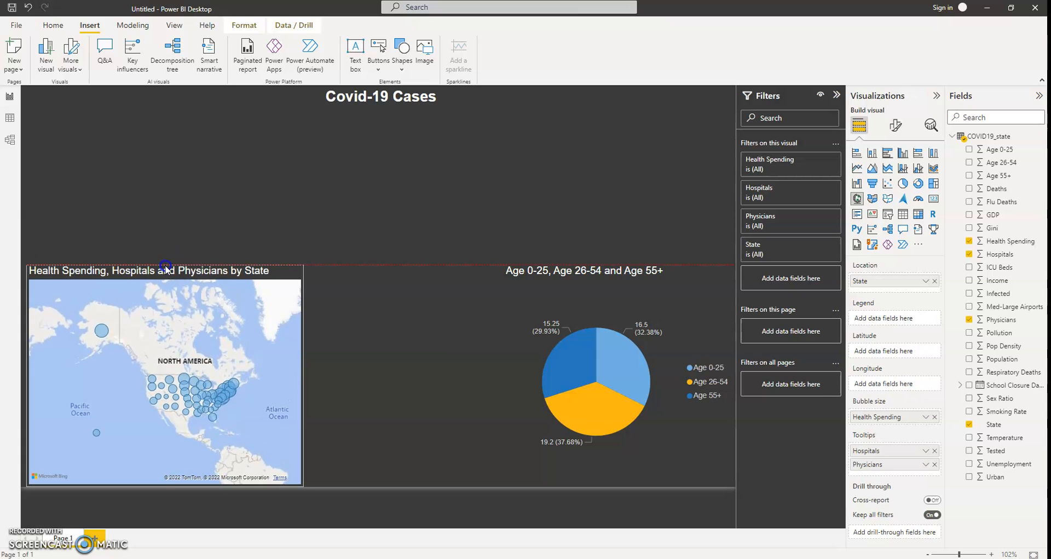
{"action": "left_click", "coordinate": [378, 320]}
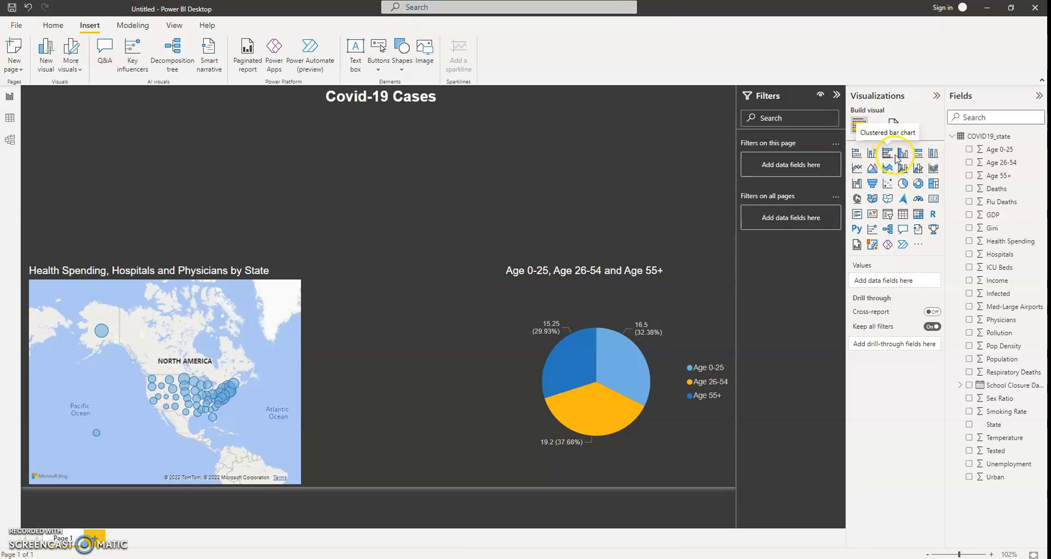
- Add a 100% stacked column chart filling the full page width beneath the title, with State on its X-axis
{"action": "left_click", "coordinate": [933, 153]}
{"action": "left_click_drag", "start_coordinate": [376, 174], "coordinate": [381, 117]}
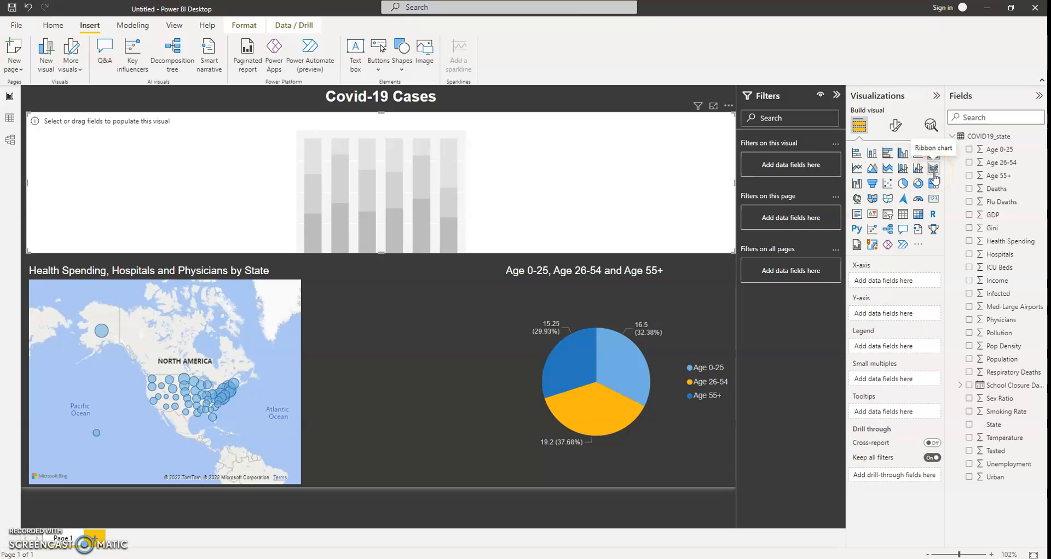
{"action": "left_click", "coordinate": [969, 425]}
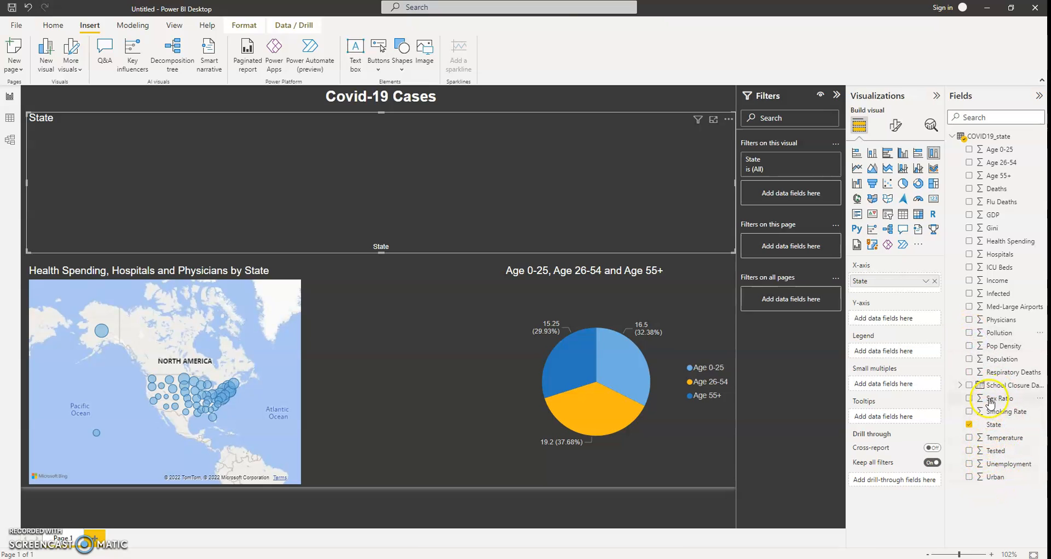
- Add Population, Tested, Infected, Deaths, Flu Deaths and Respiratory Deaths to the stacked column chart's Y-axis
{"action": "left_click", "coordinate": [970, 359]}
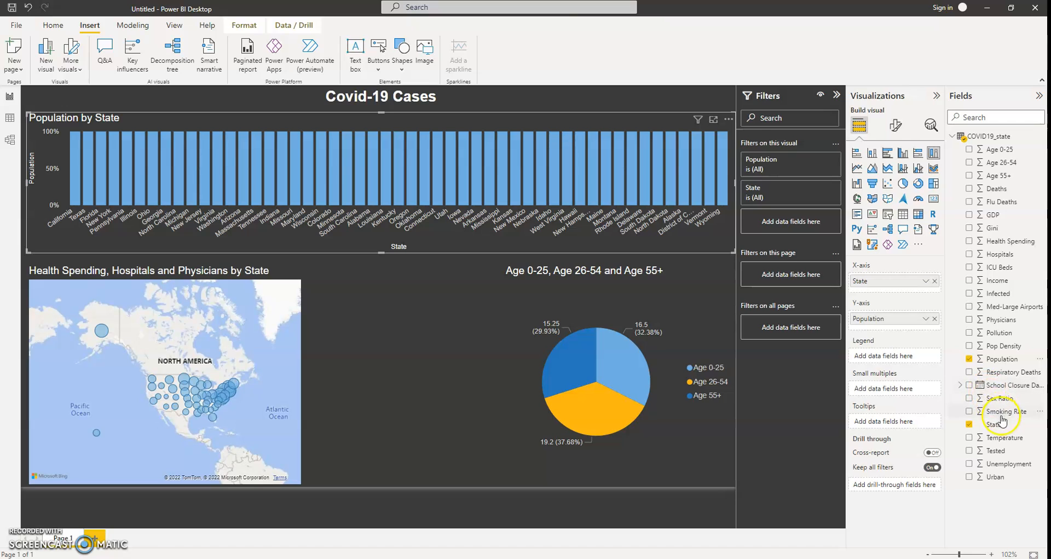
{"action": "left_click", "coordinate": [969, 452]}
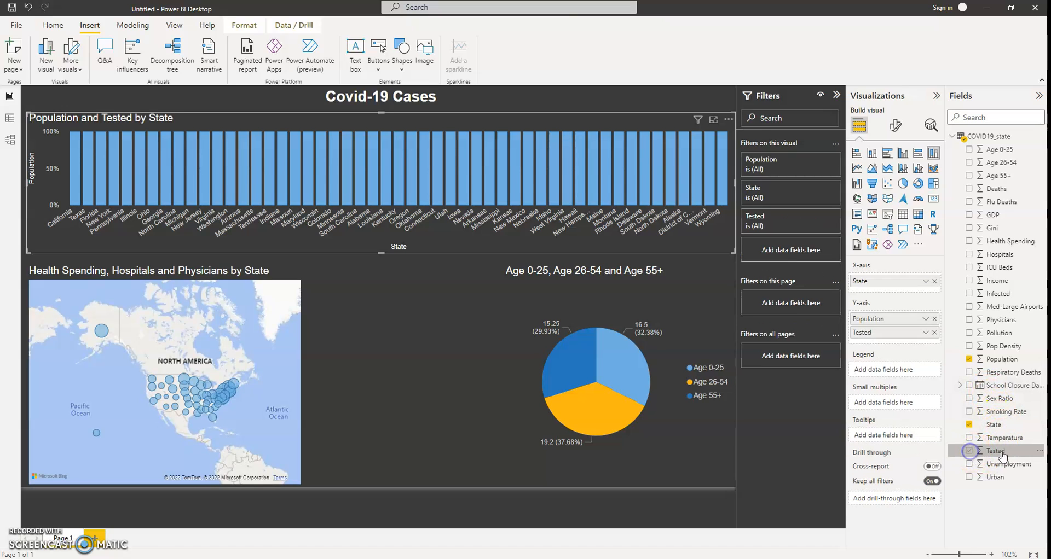
{"action": "left_click", "coordinate": [970, 295]}
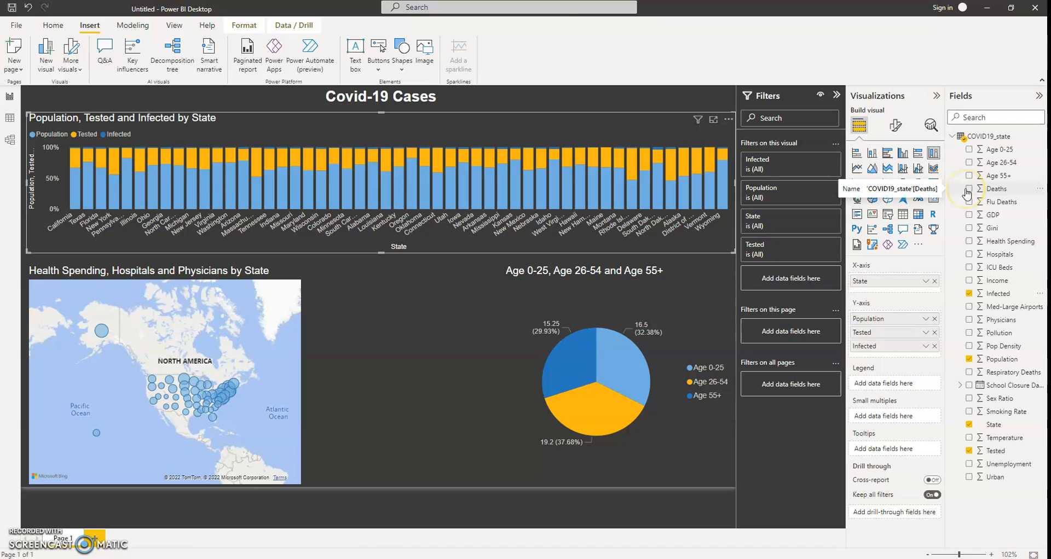
{"action": "left_click", "coordinate": [969, 190]}
{"action": "left_click", "coordinate": [970, 202]}
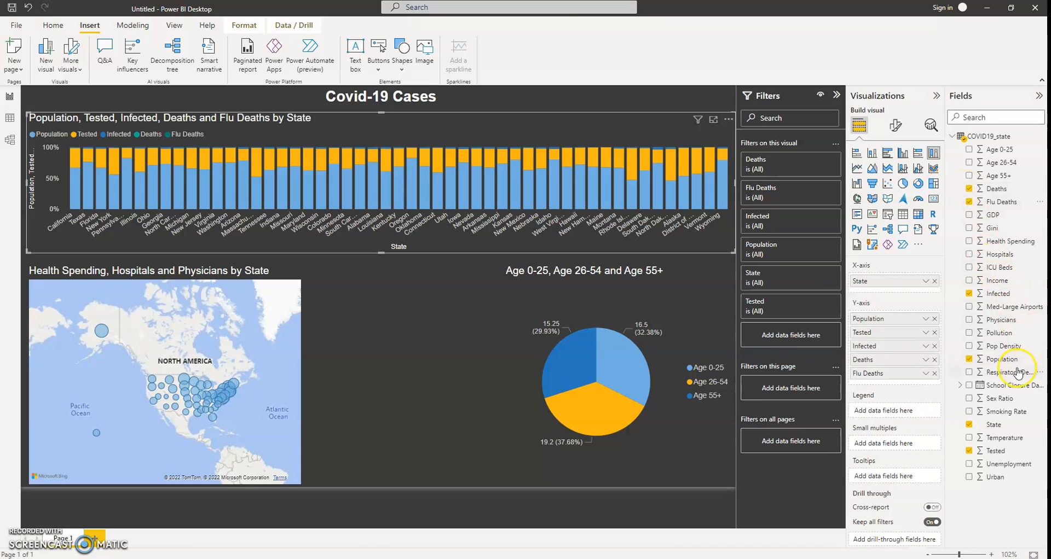
{"action": "left_click", "coordinate": [970, 373]}
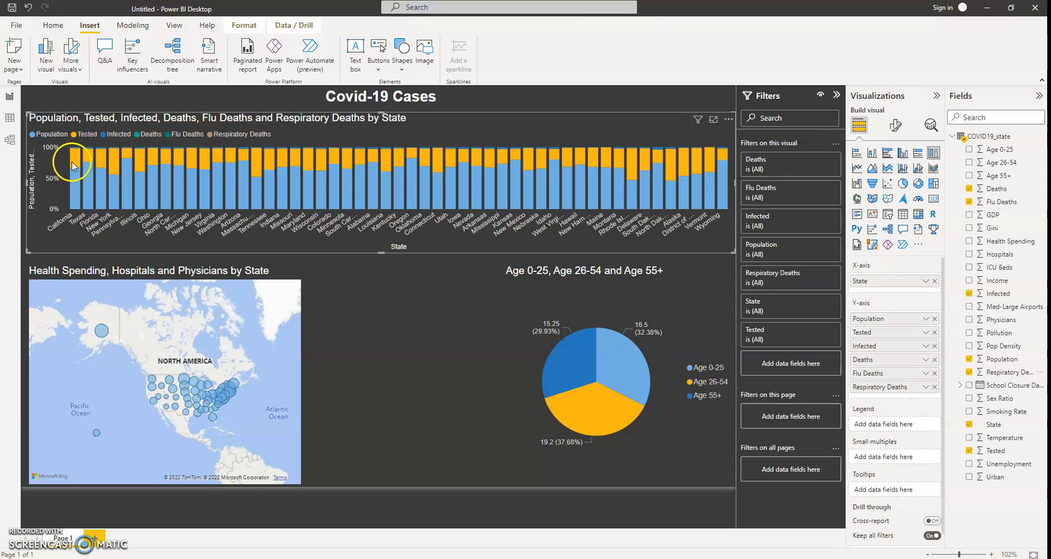
{"action": "mouse_move", "coordinate": [75, 163]}
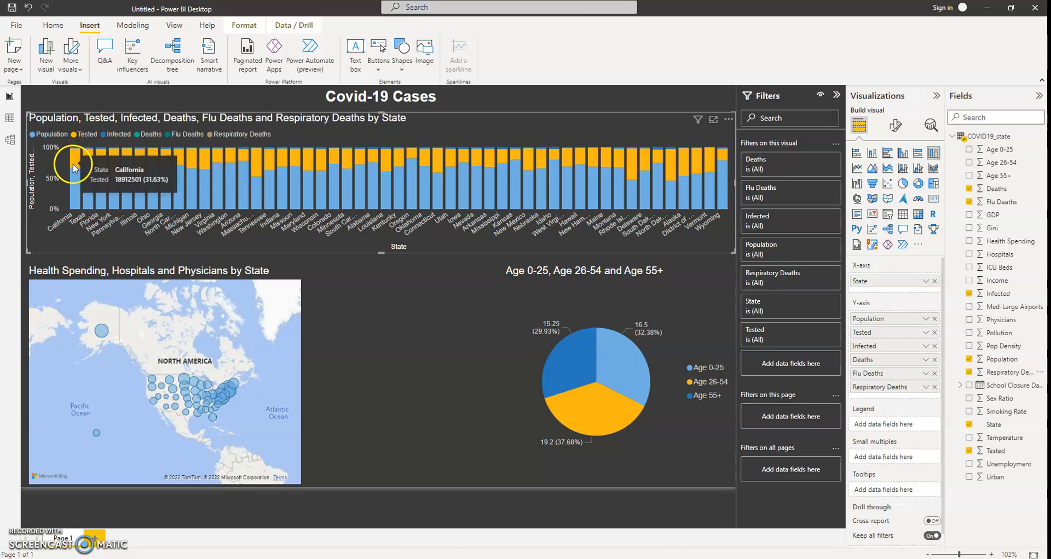
{"action": "mouse_move", "coordinate": [73, 185]}
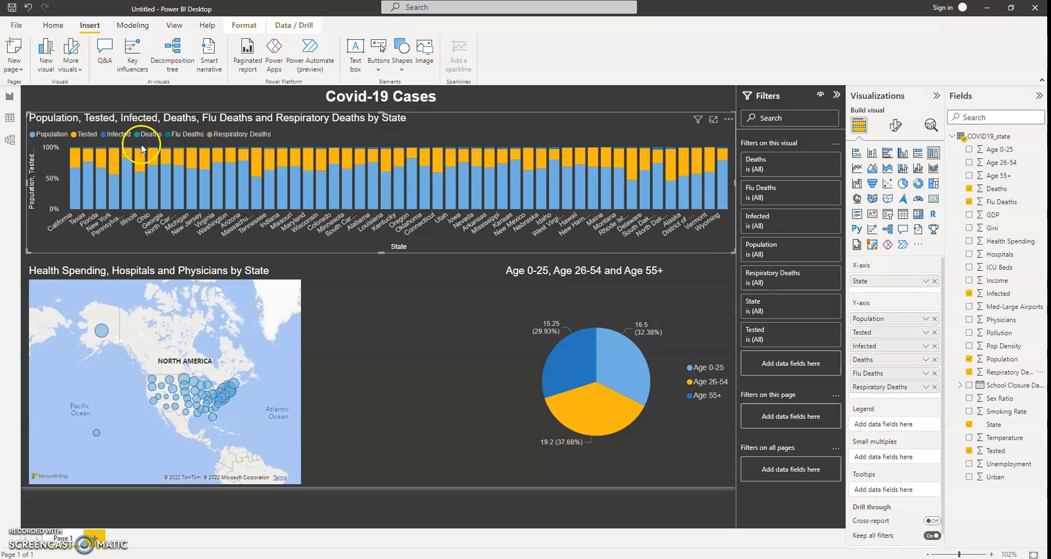
- Add a card showing the Deaths field, sized to fill the gap between the map and the pie chart
{"action": "left_click", "coordinate": [428, 337]}
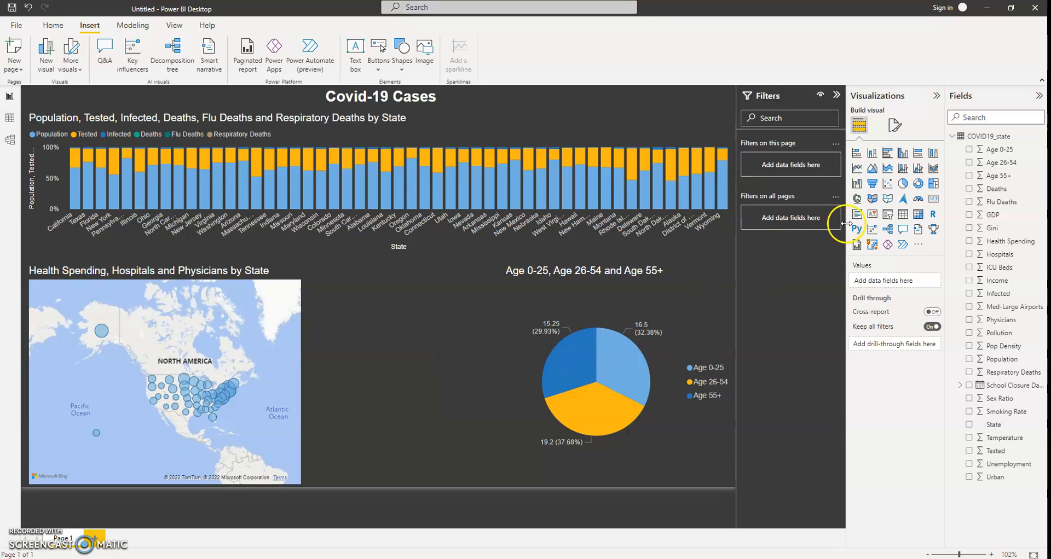
{"action": "left_click", "coordinate": [934, 202]}
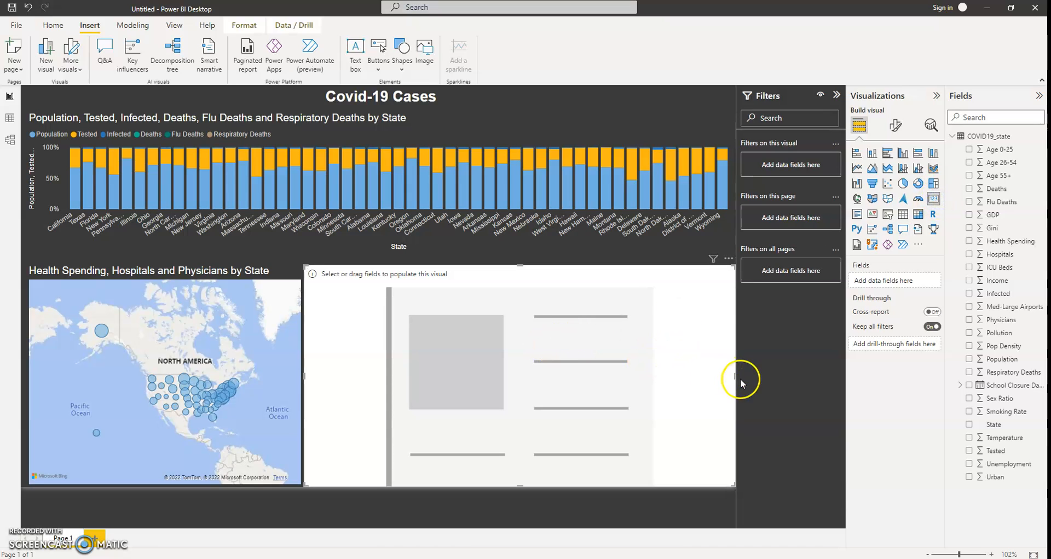
{"action": "left_click_drag", "start_coordinate": [737, 376], "coordinate": [580, 392]}
{"action": "left_click_drag", "start_coordinate": [628, 321], "coordinate": [508, 387]}
{"action": "left_click_drag", "start_coordinate": [408, 269], "coordinate": [387, 277]}
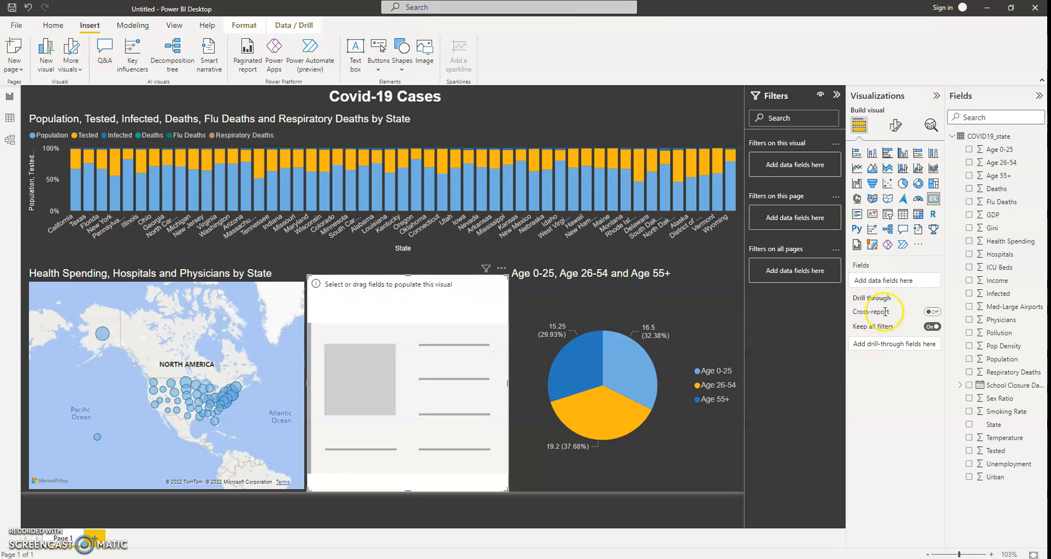
{"action": "left_click", "coordinate": [968, 189]}
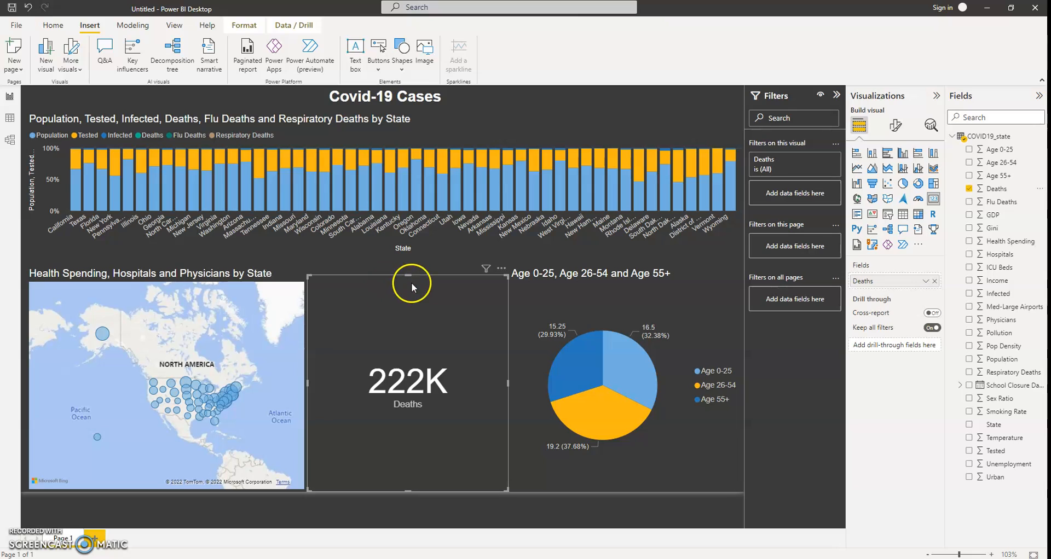
{"action": "left_click_drag", "start_coordinate": [411, 275], "coordinate": [406, 267]}
- Narrow the stacked column chart to about three quarters of the page width, freeing space on its right side
{"action": "left_click", "coordinate": [734, 239]}
{"action": "left_click_drag", "start_coordinate": [742, 198], "coordinate": [597, 189]}
{"action": "mouse_move", "coordinate": [572, 220]}
{"action": "left_mouse_down"}
{"action": "mouse_move", "coordinate": [564, 225]}
{"action": "mouse_move", "coordinate": [578, 225]}
{"action": "left_mouse_up"}
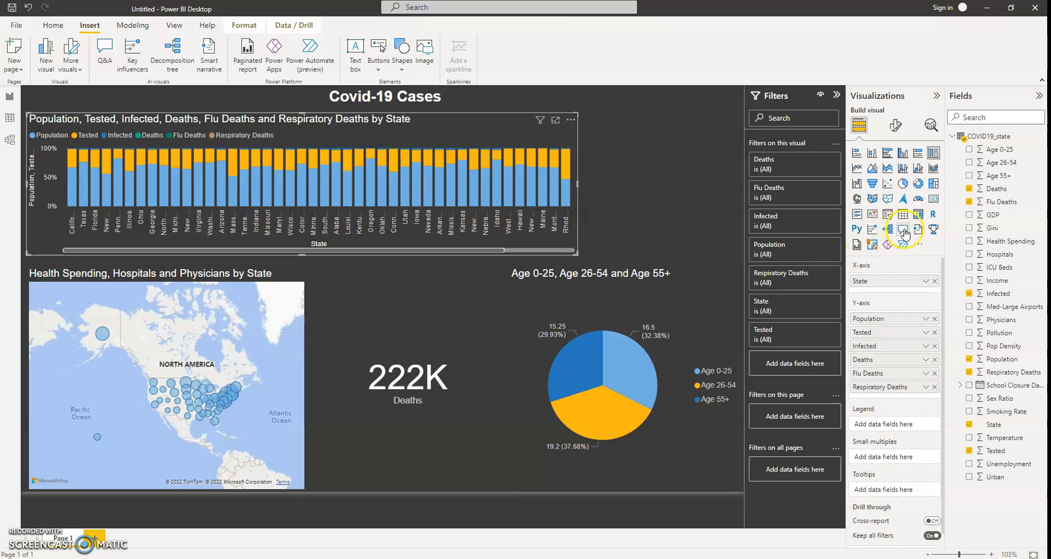
- Add a Q&A visual in the gap beside the stacked column chart and ask it for "highest death by state"
{"action": "left_click", "coordinate": [695, 188]}
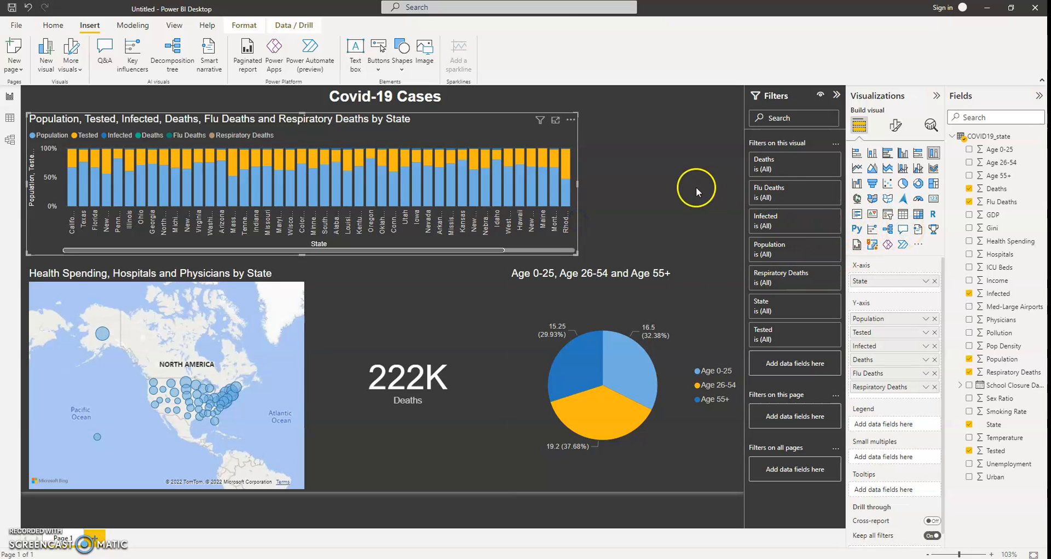
{"action": "left_click", "coordinate": [903, 228]}
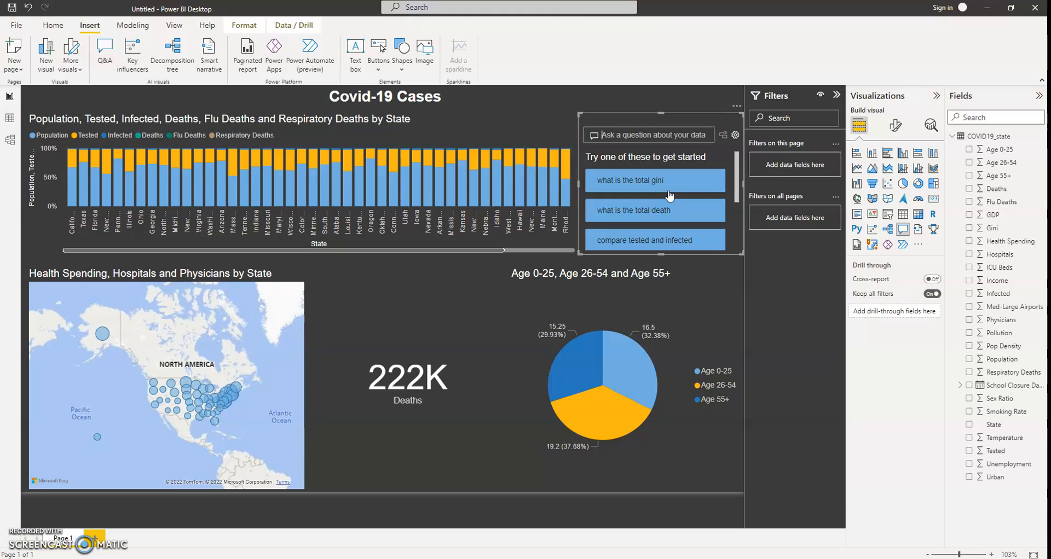
{"action": "type", "text": "ghest"}
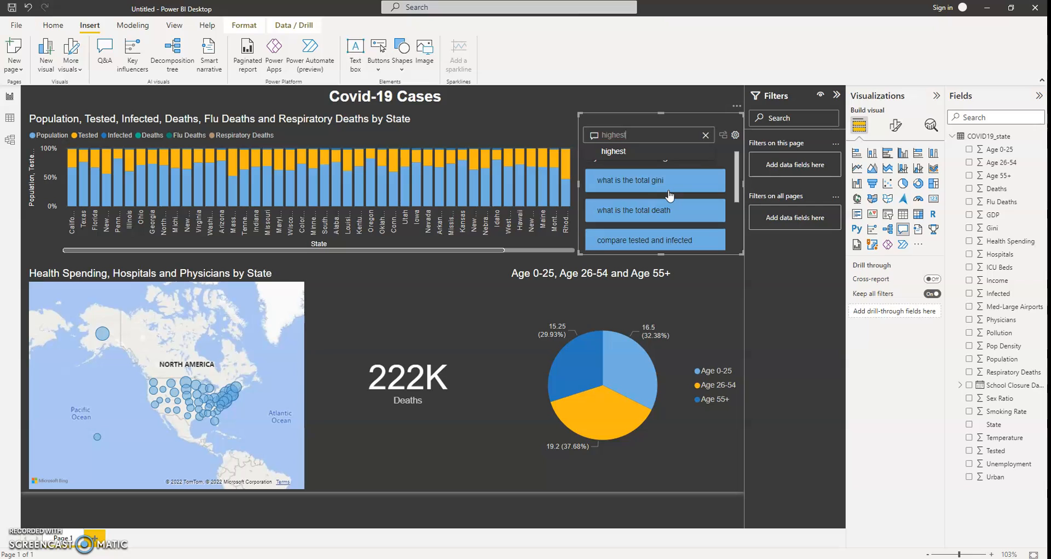
{"action": "type", "text": " dearg"}
{"action": "key", "text": "BackSpace"}
{"action": "key", "text": "BackSpace"}
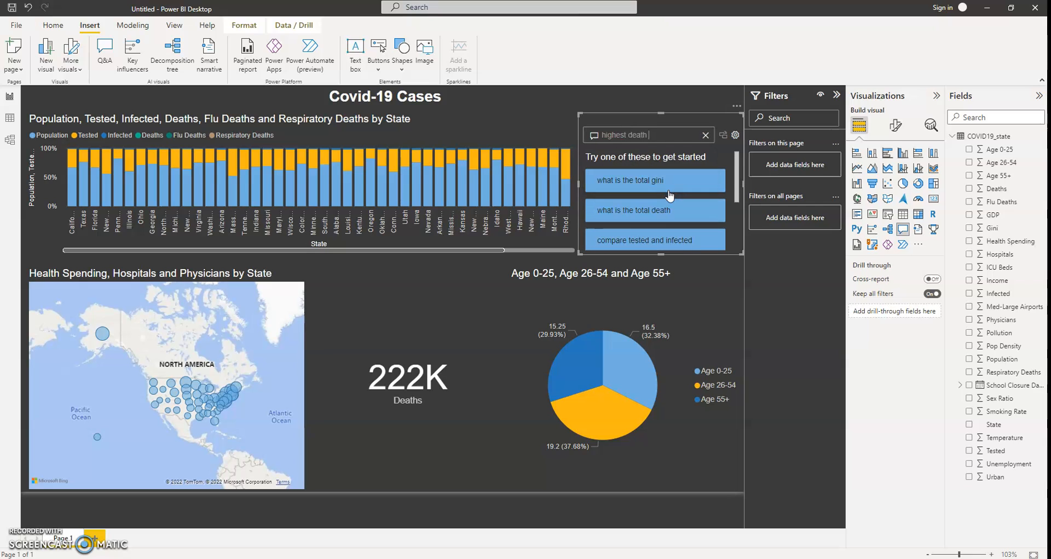
{"action": "type", "text": "th by s"}
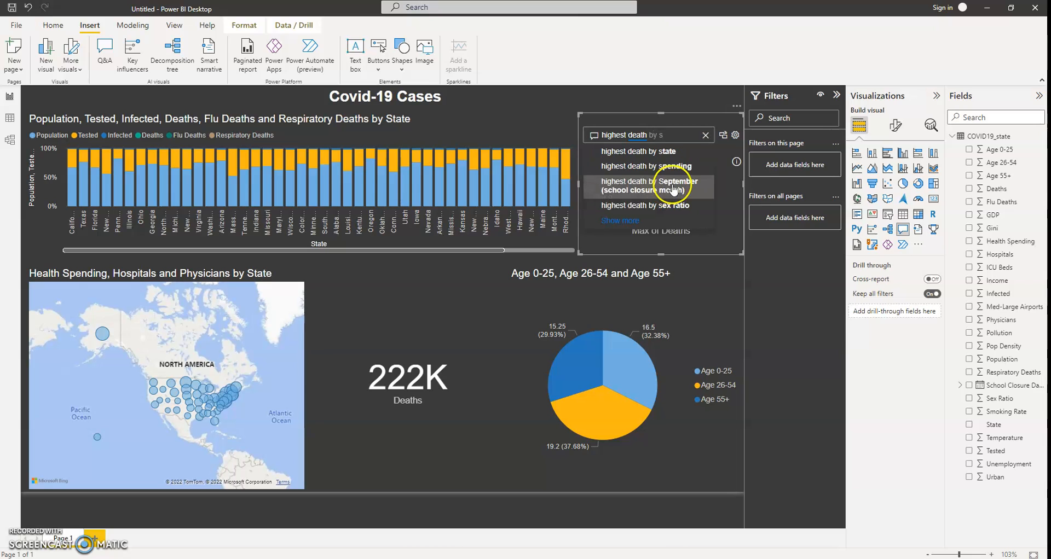
{"action": "left_click", "coordinate": [656, 151]}
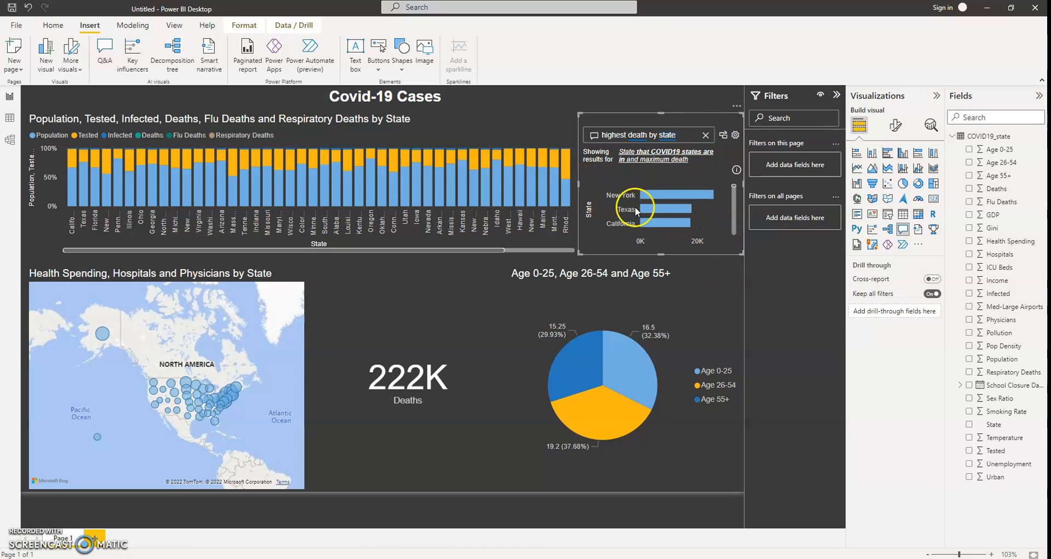
- Enlarge the Q&A visual over the pie chart and try it as a table before reverting it to Q&A
{"action": "left_click", "coordinate": [689, 117]}
{"action": "left_click_drag", "start_coordinate": [688, 116], "coordinate": [692, 121]}
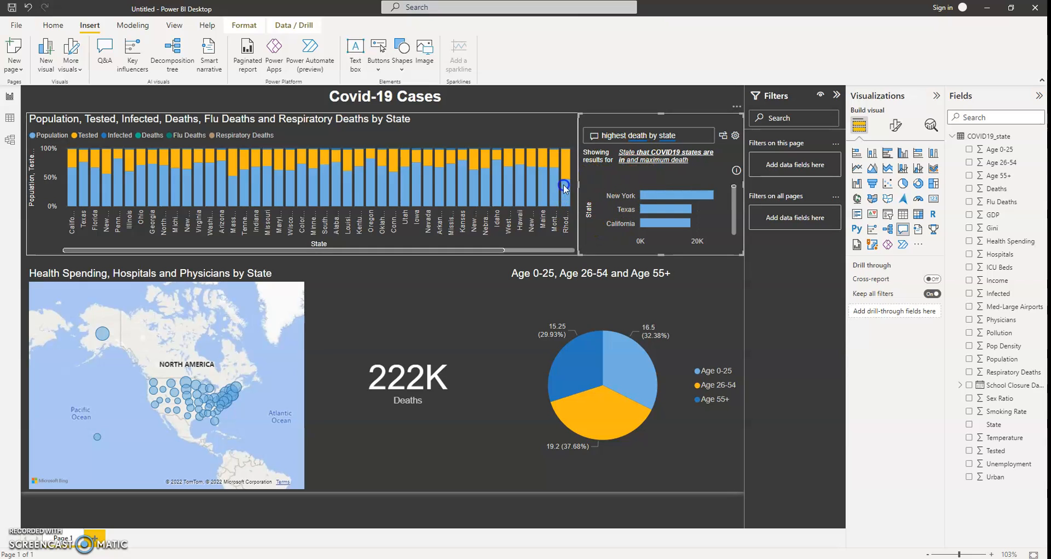
{"action": "left_click_drag", "start_coordinate": [580, 192], "coordinate": [510, 192]}
{"action": "left_click_drag", "start_coordinate": [627, 255], "coordinate": [635, 426]}
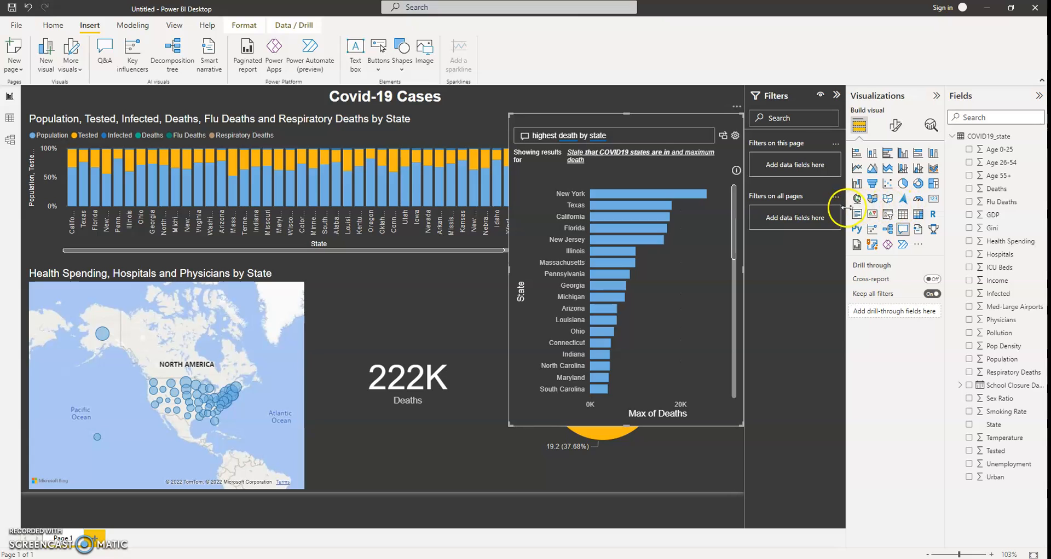
{"action": "left_click", "coordinate": [902, 214]}
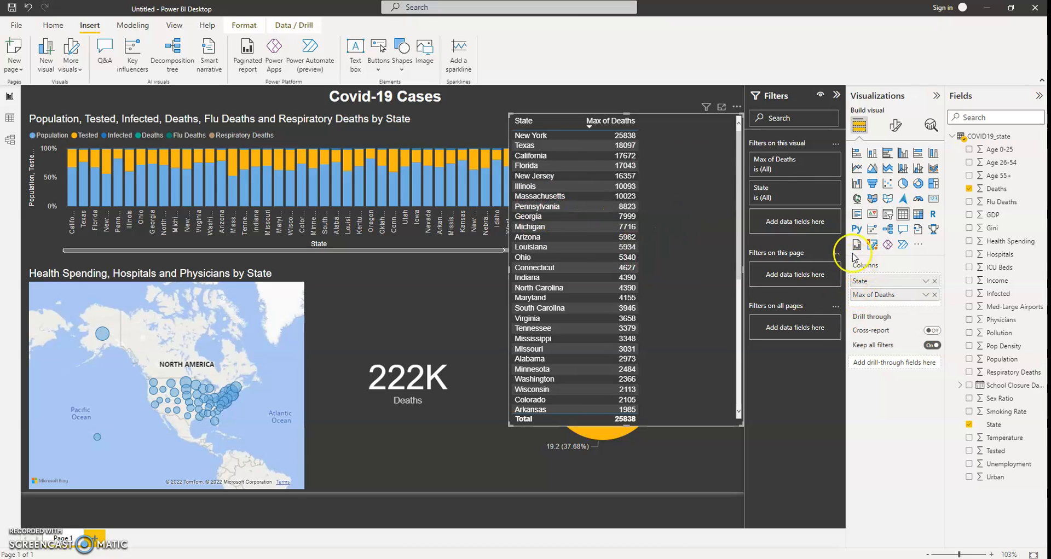
{"action": "left_click", "coordinate": [904, 235]}
- Shrink the Q&A visual to the stacked column chart's height and narrow both visuals so they sit edge to edge without overlapping
{"action": "left_click_drag", "start_coordinate": [628, 421], "coordinate": [654, 227]}
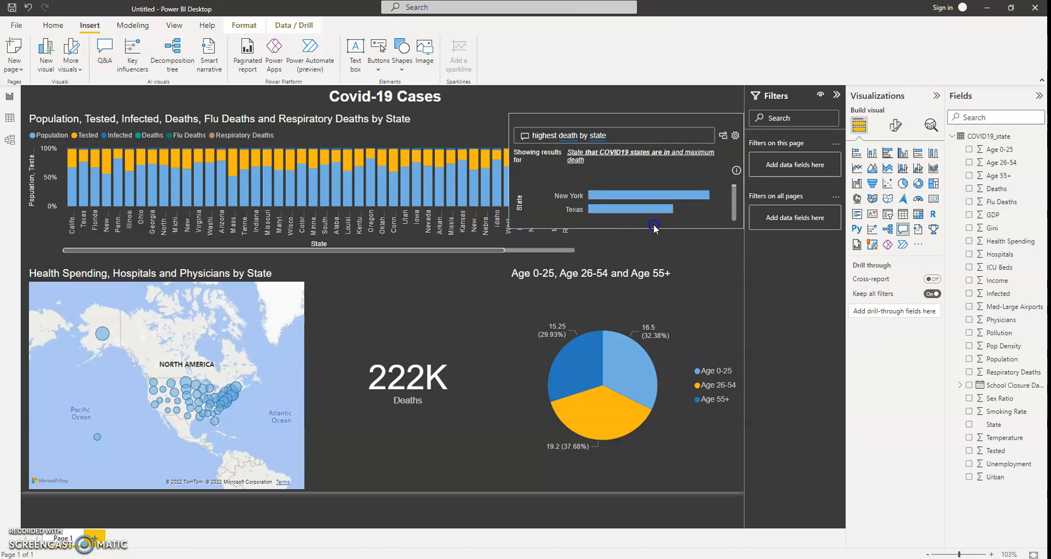
{"action": "left_click_drag", "start_coordinate": [510, 171], "coordinate": [562, 188]}
{"action": "left_click", "coordinate": [573, 229]}
{"action": "left_click", "coordinate": [632, 231]}
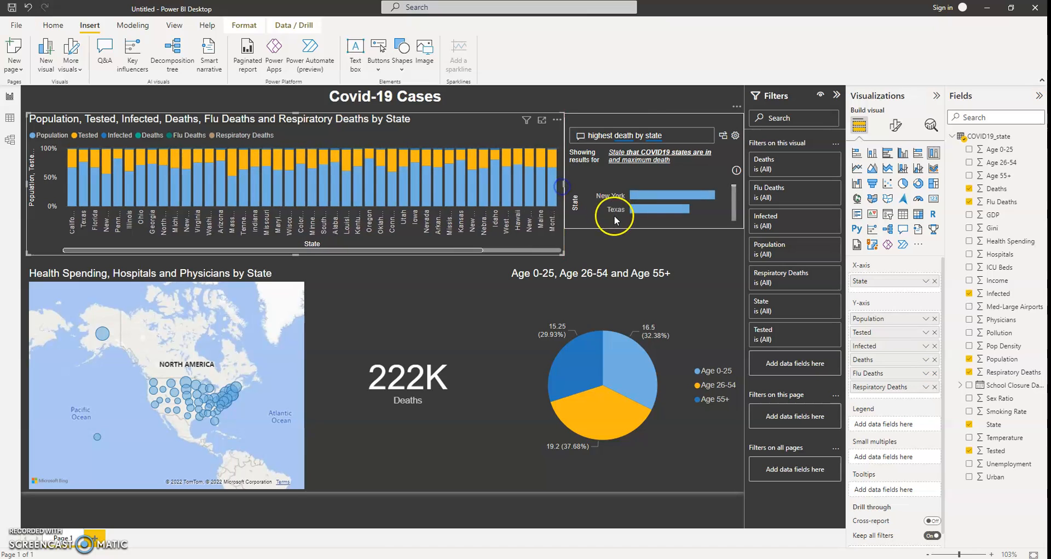
{"action": "left_click_drag", "start_coordinate": [653, 228], "coordinate": [654, 255]}
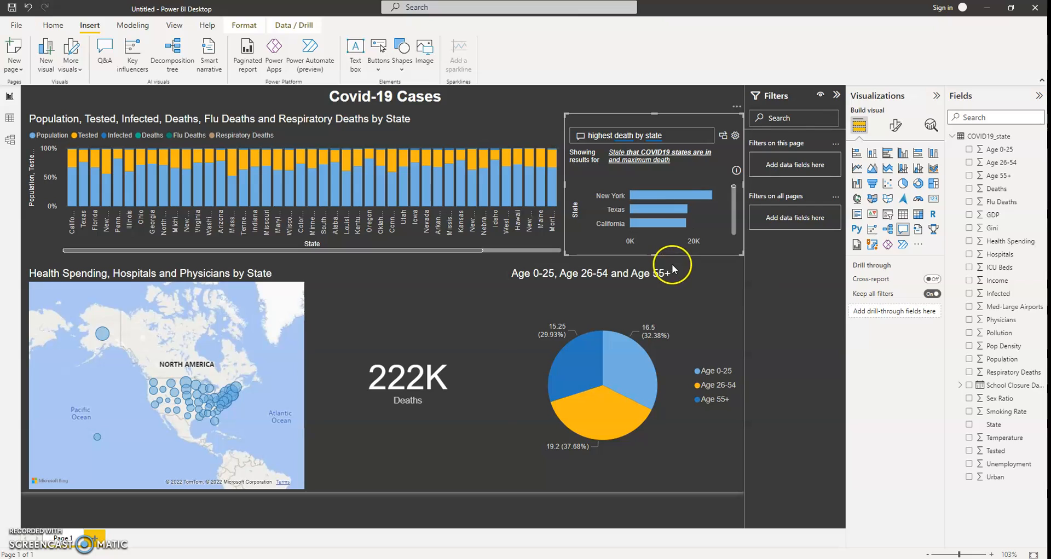